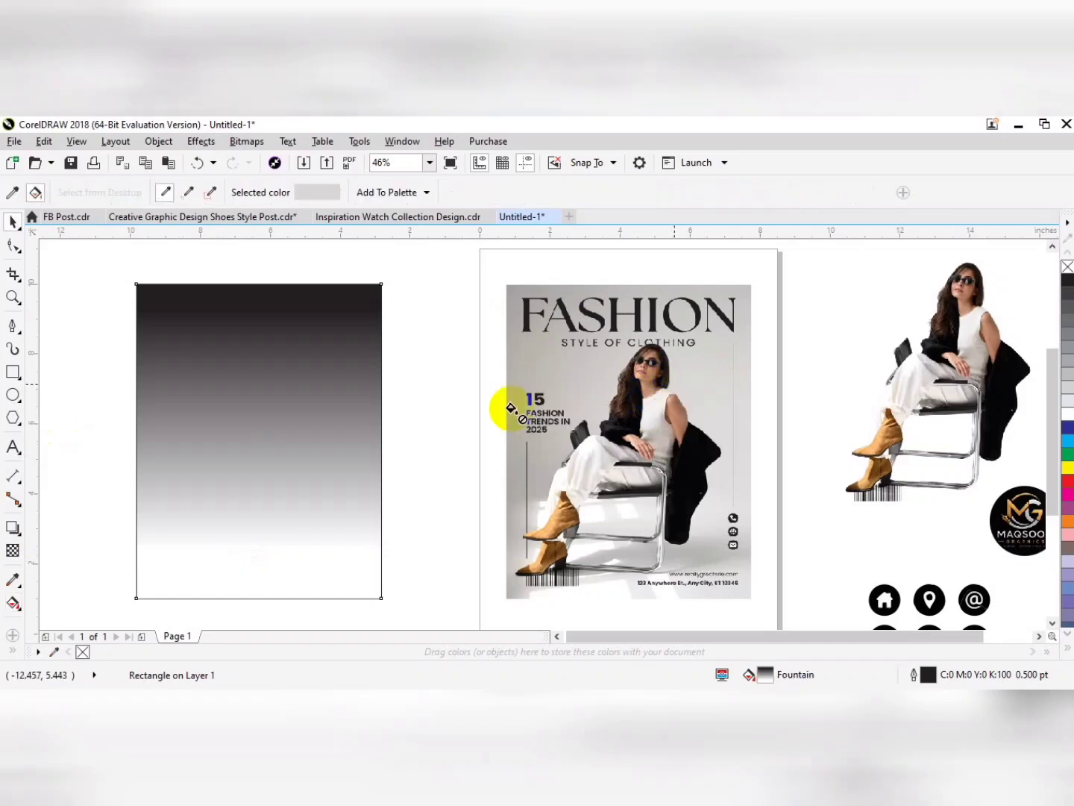
Fill the blank rectangle with the light grey sampled from the poster, blended to white as an elliptical fountain fill stretched towards its lower edge
click(302, 401)
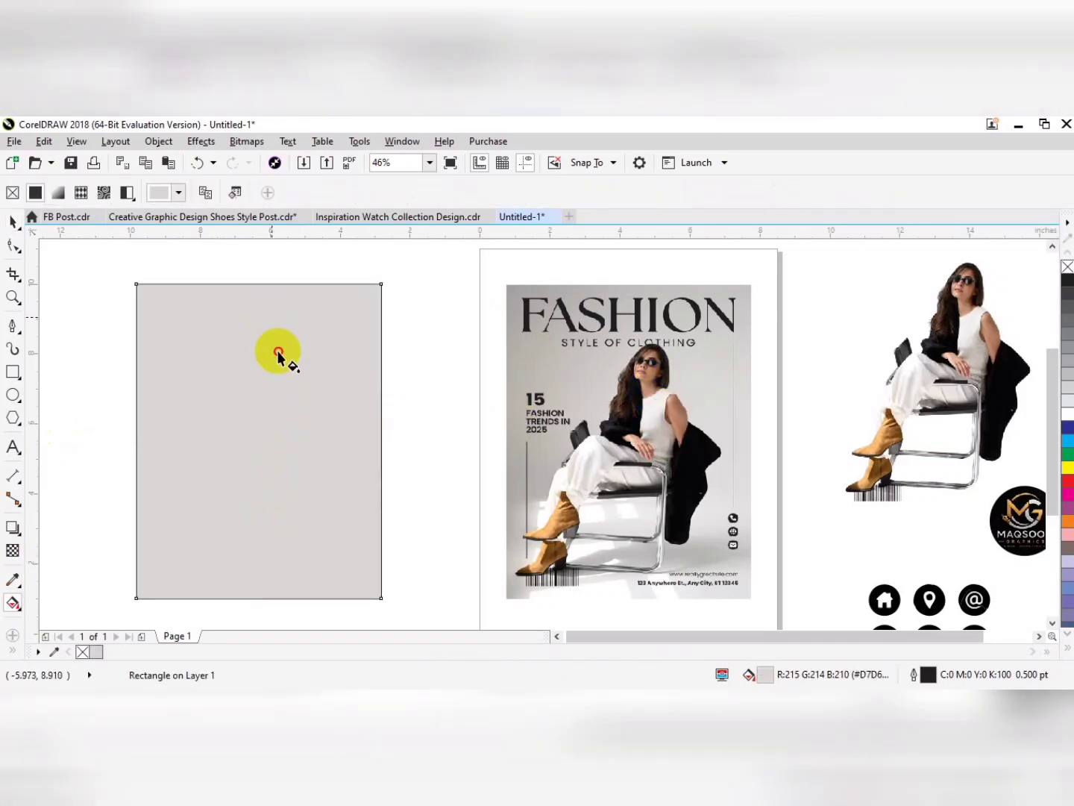
drag(271, 316, 270, 542)
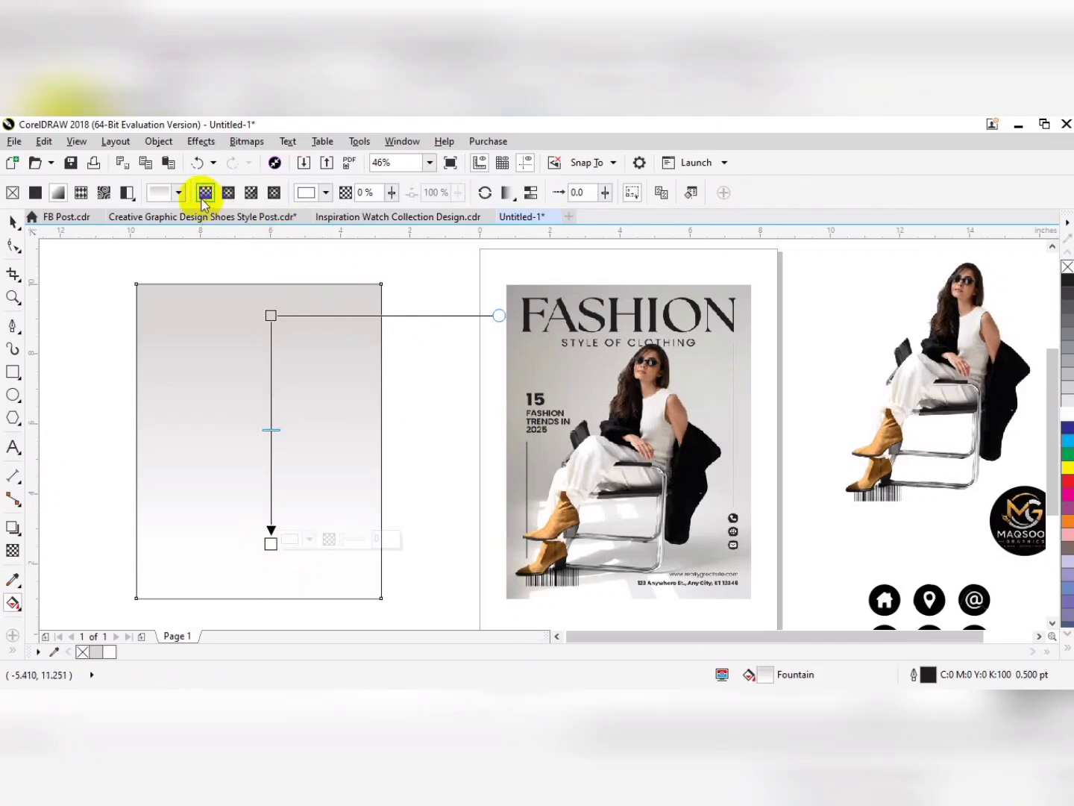
click(229, 194)
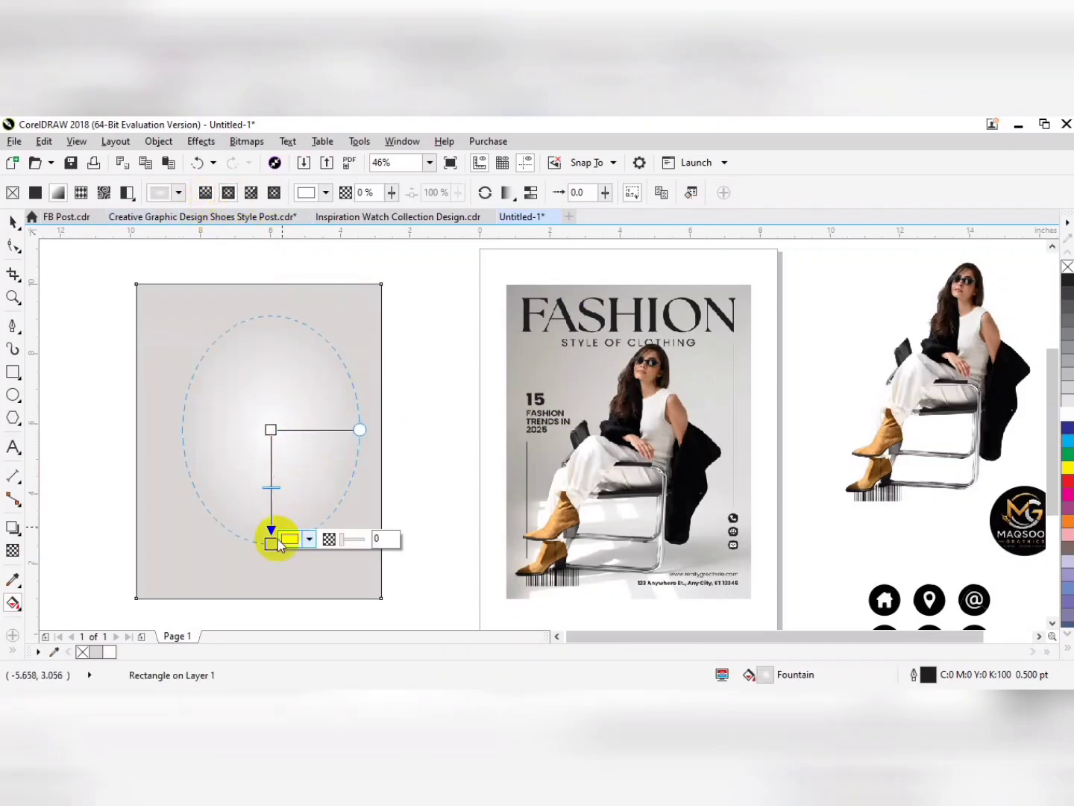
drag(272, 540, 275, 578)
key(space)
click(489, 396)
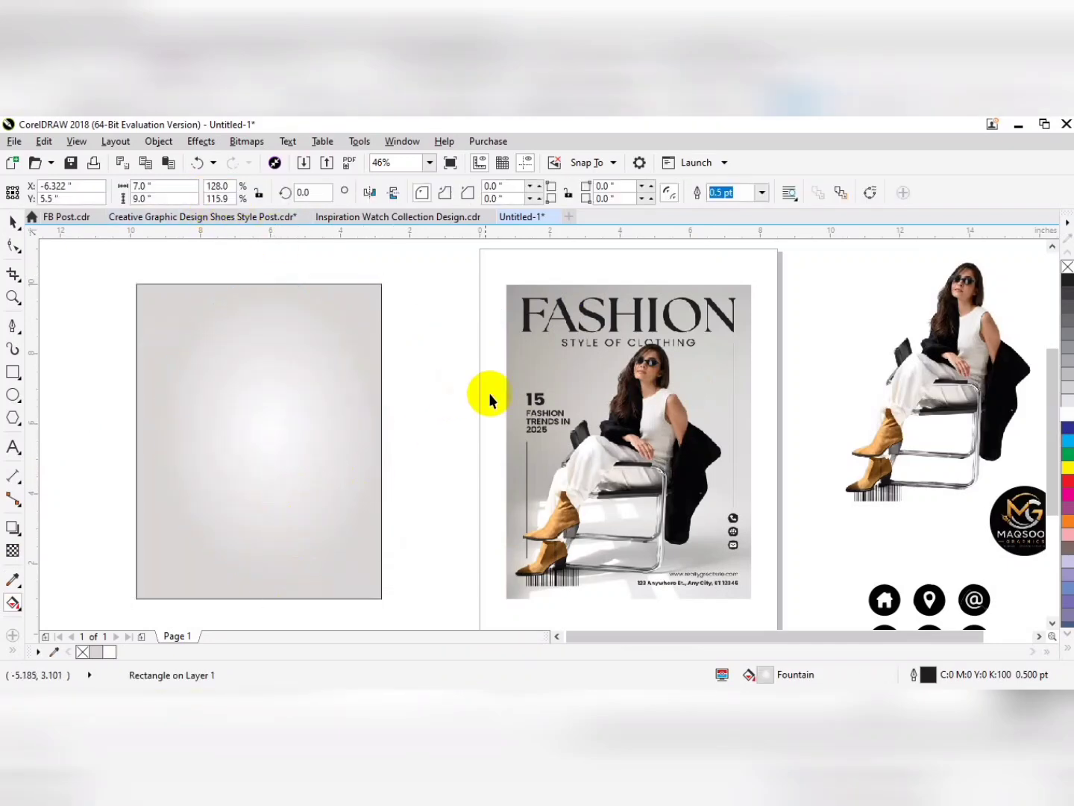
Place the cutout of the seated woman over the grey rectangle and scale it to about 5.76 x 7.04 in
drag(849, 397, 212, 462)
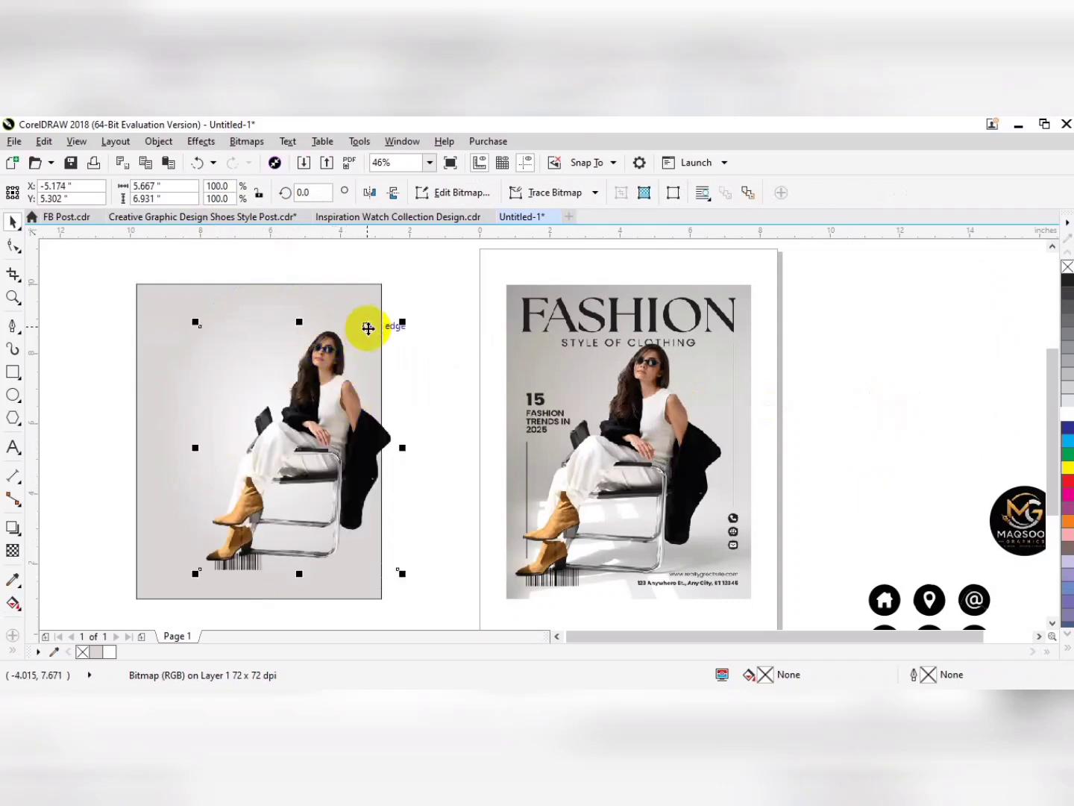
drag(405, 233, 380, 335)
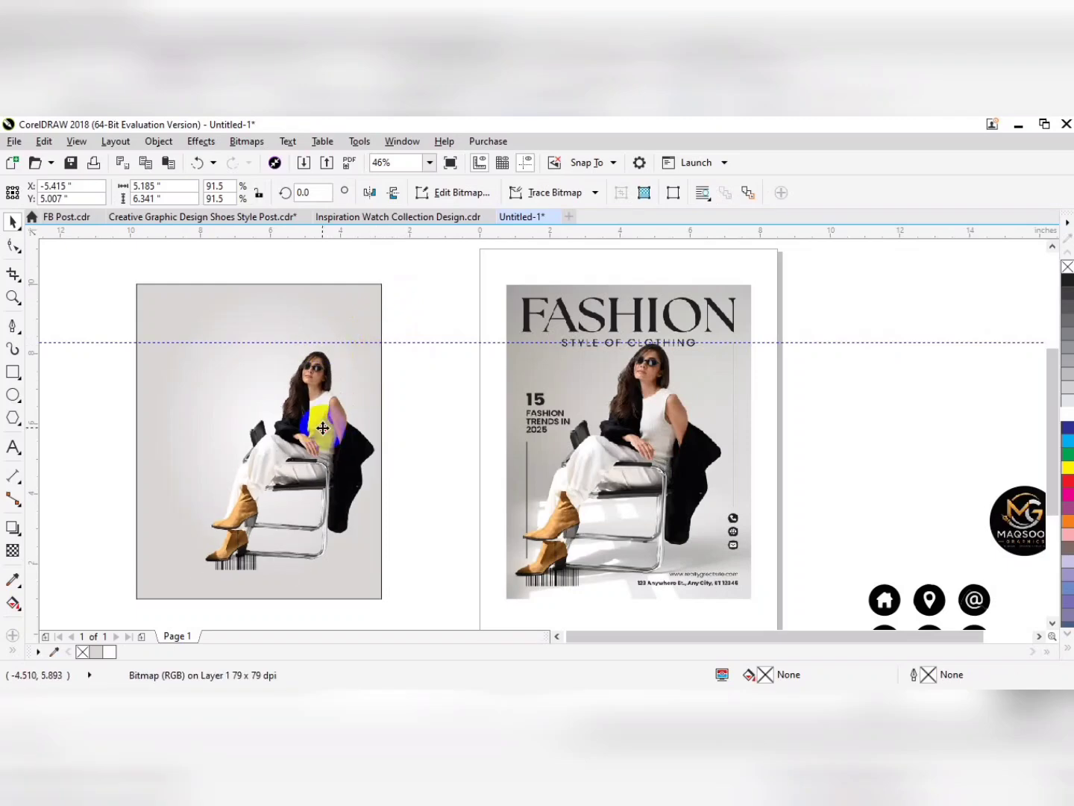
drag(353, 424, 317, 424)
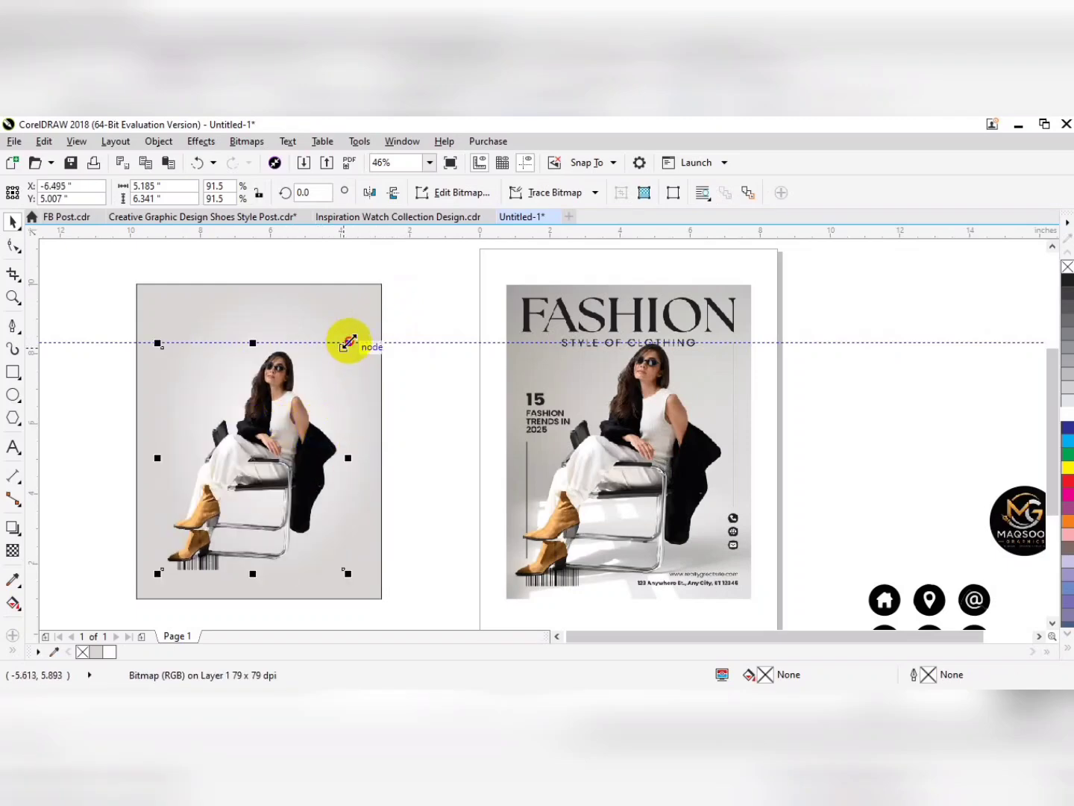
drag(348, 343, 363, 329)
key(Escape)
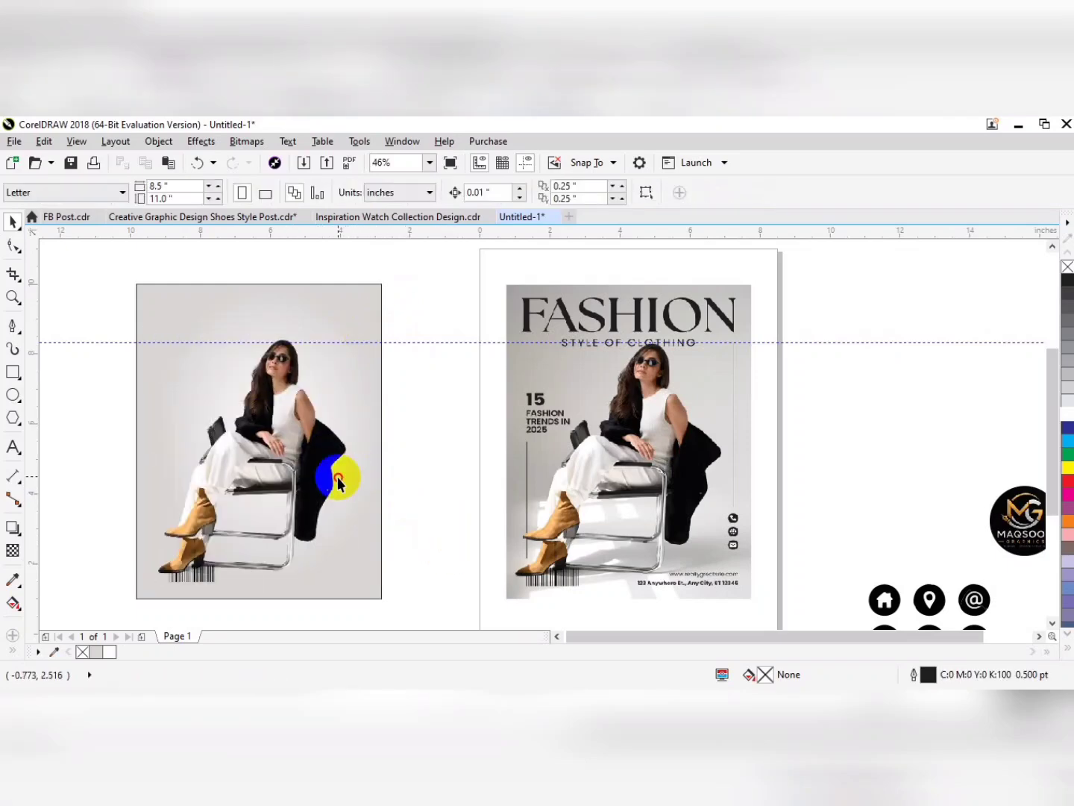
Shift the woman's cutout slightly down and PowerClip it inside the grey rectangle
click(338, 476)
click(265, 319)
click(439, 432)
click(330, 433)
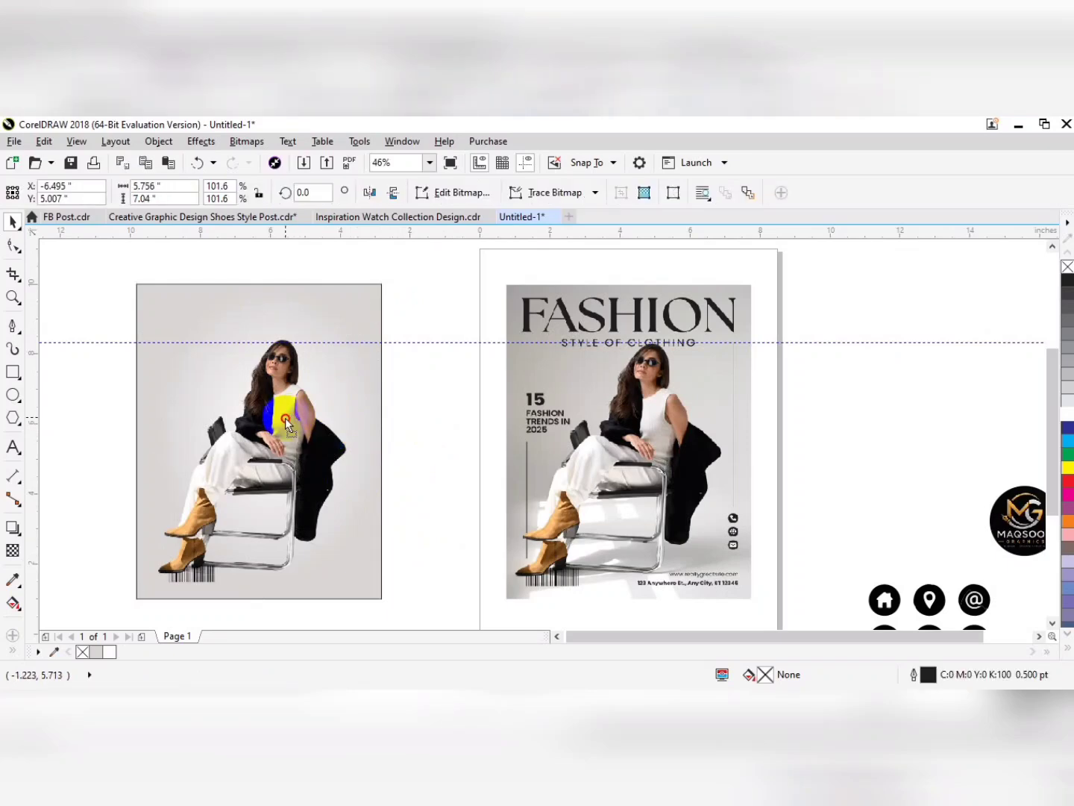
right_click(286, 416)
click(339, 237)
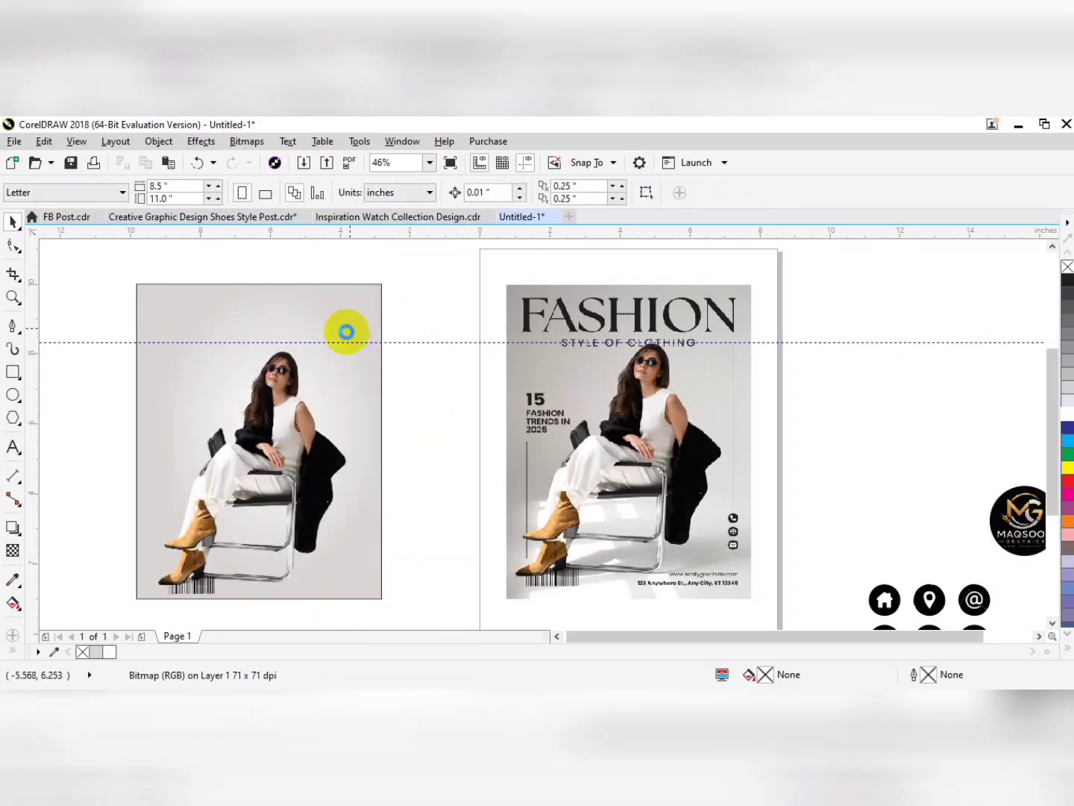
click(137, 349)
Add the text lines "FASHION" and "SYYLE OF Clothing" as separate objects and place "FASHION" near the grey rectangle's upper edge
click(428, 564)
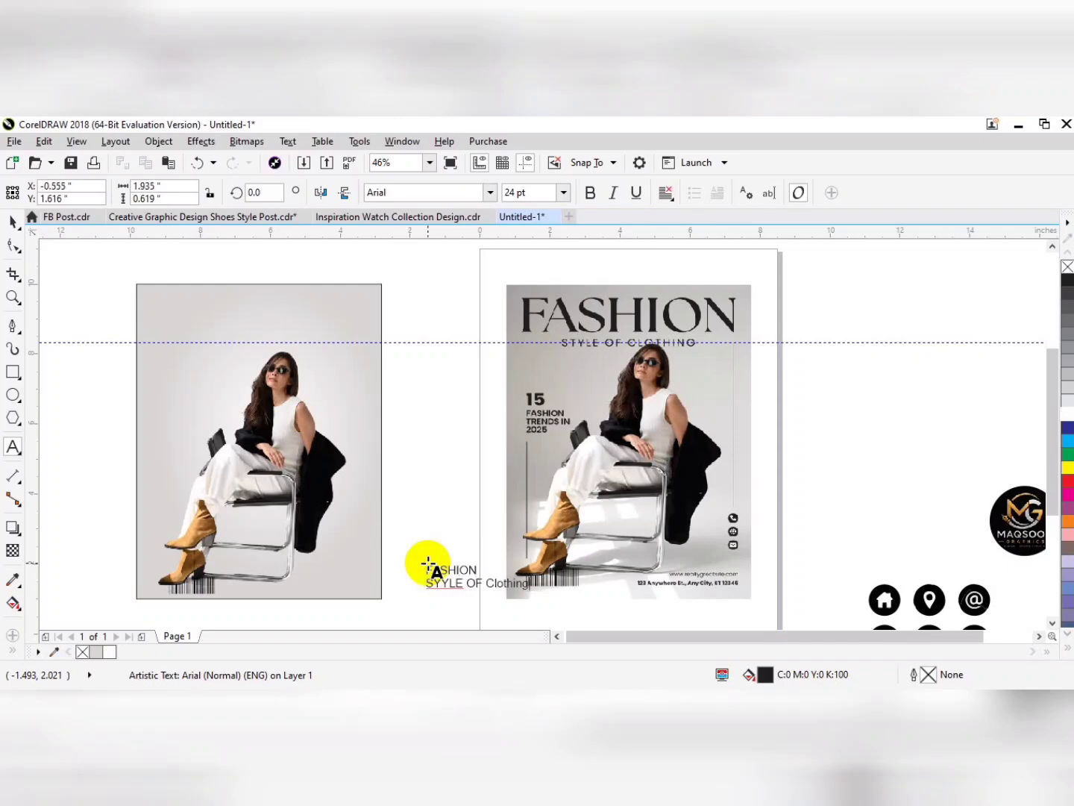
drag(429, 570, 328, 358)
key(ctrl+z)
click(213, 303)
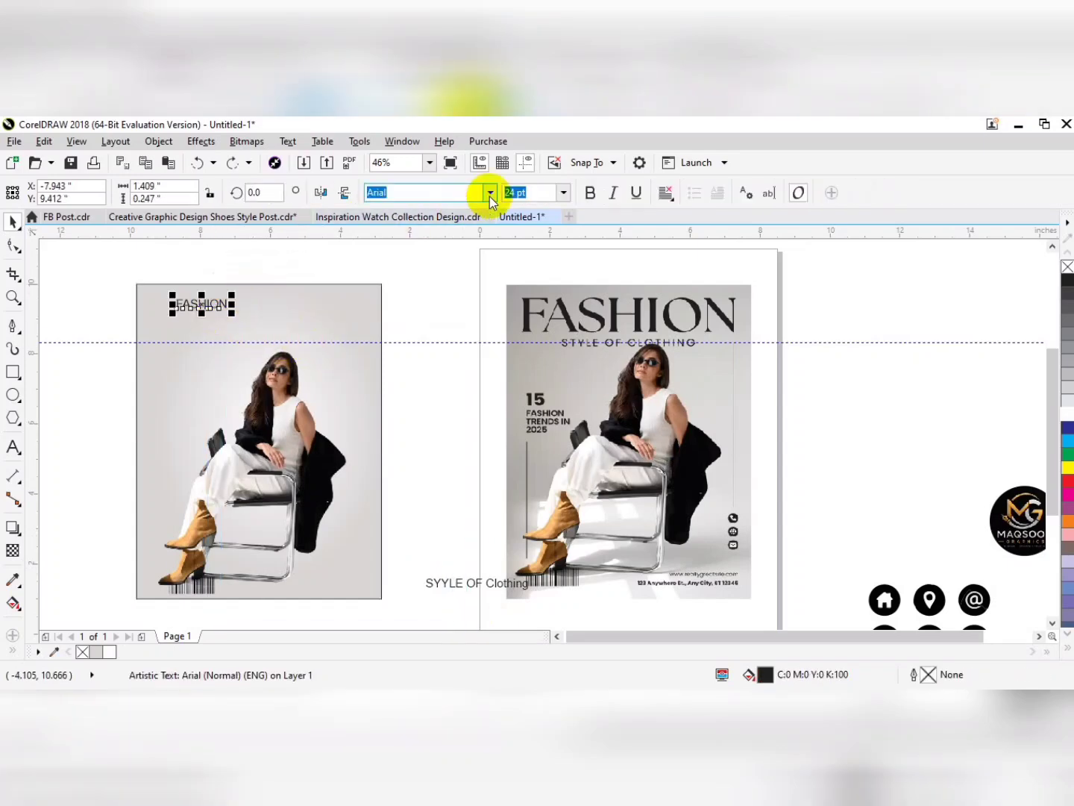
Set the "FASHION" title in Bodoni Bd BT, enlarge it to about 100 pt and centre it across the grey rectangle
click(490, 192)
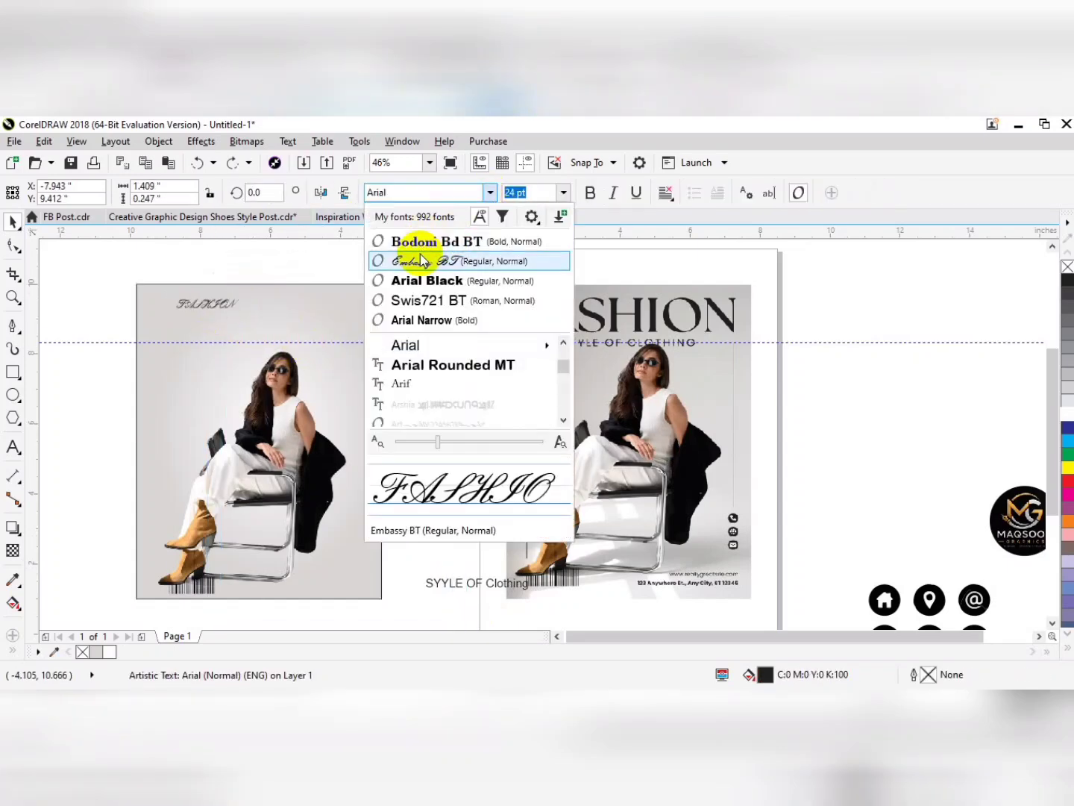
click(446, 240)
drag(235, 314, 376, 385)
drag(171, 338, 159, 344)
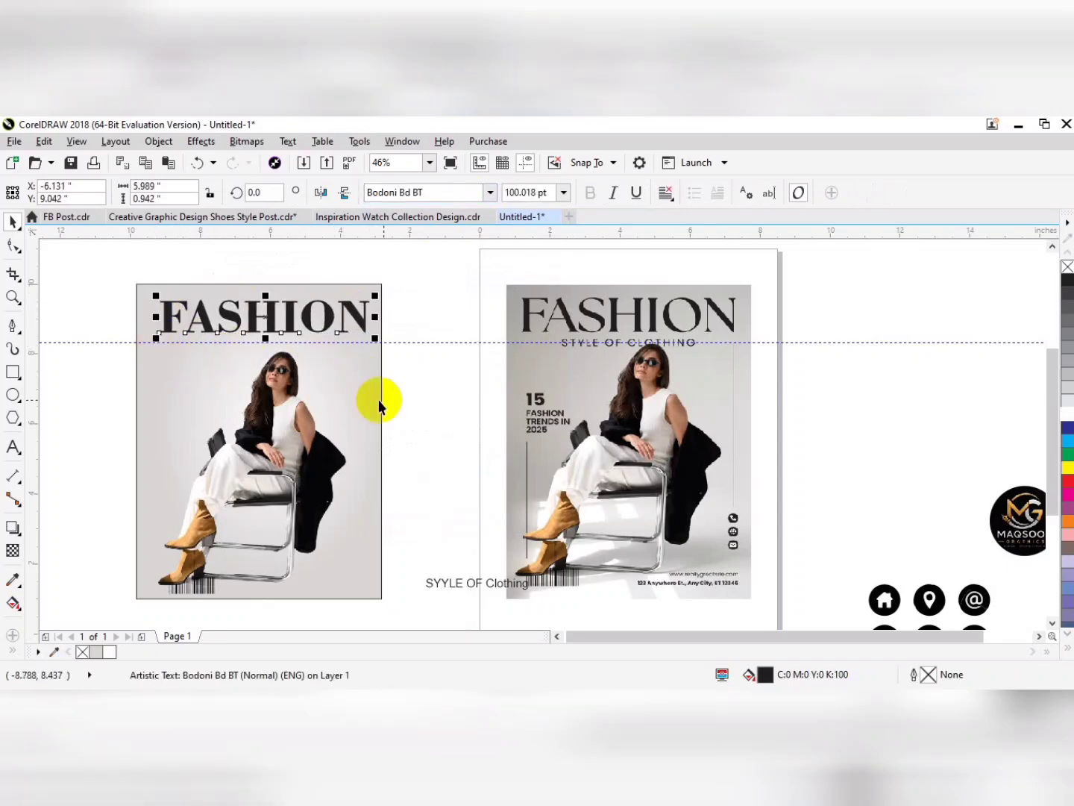
click(349, 379)
Move the "SYYLE OF Clothing" line directly beneath the "FASHION" title and make it bold
key(z)
drag(120, 267, 758, 595)
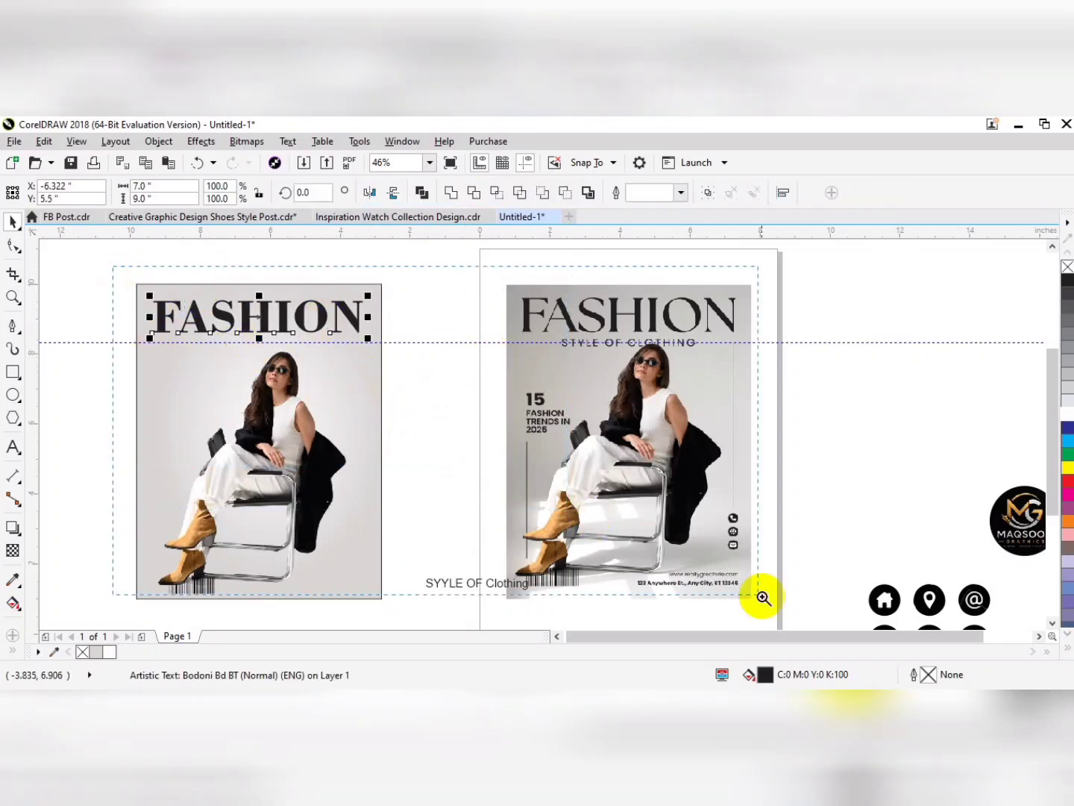
drag(542, 604, 261, 320)
key(ctrl+b)
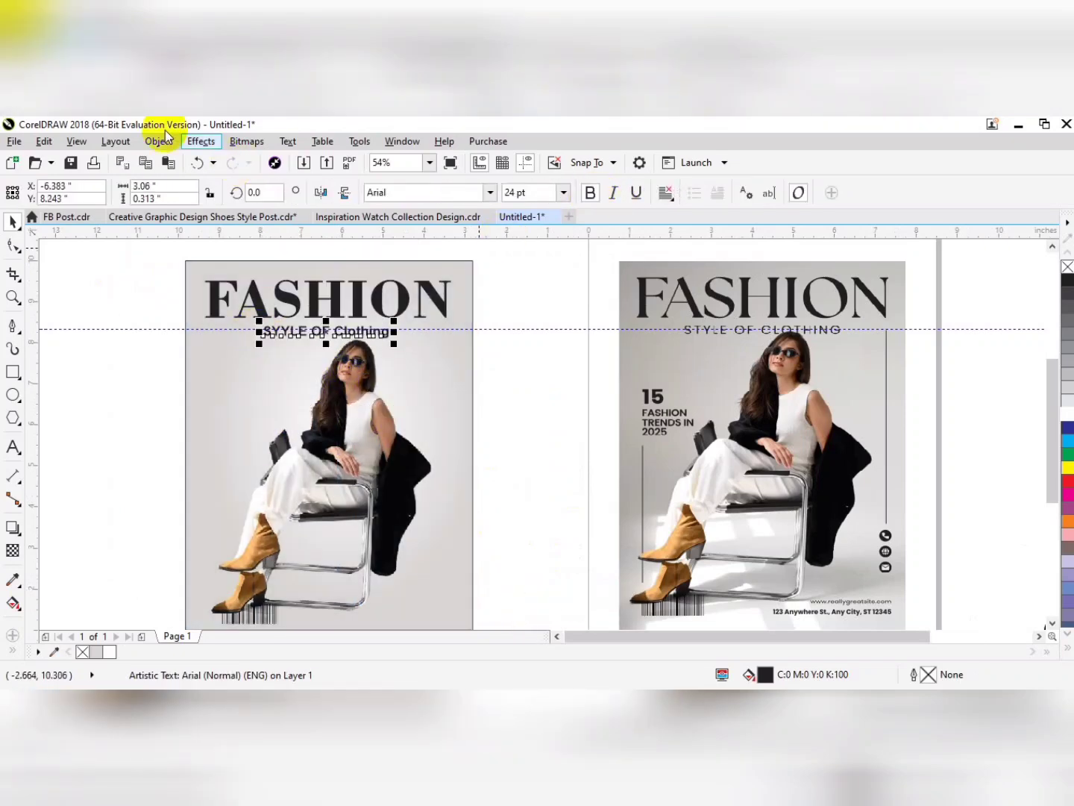
Change the case of the subtitle under "FASHION" to UPPERCASE
click(288, 142)
click(391, 532)
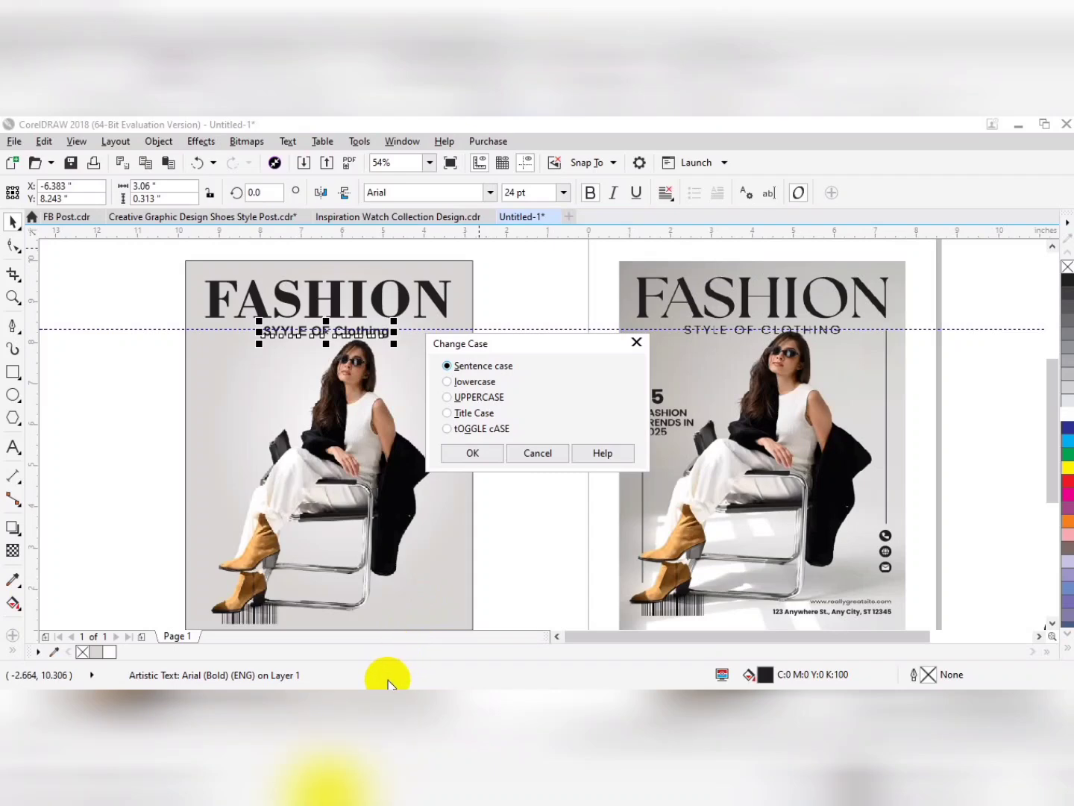
click(450, 414)
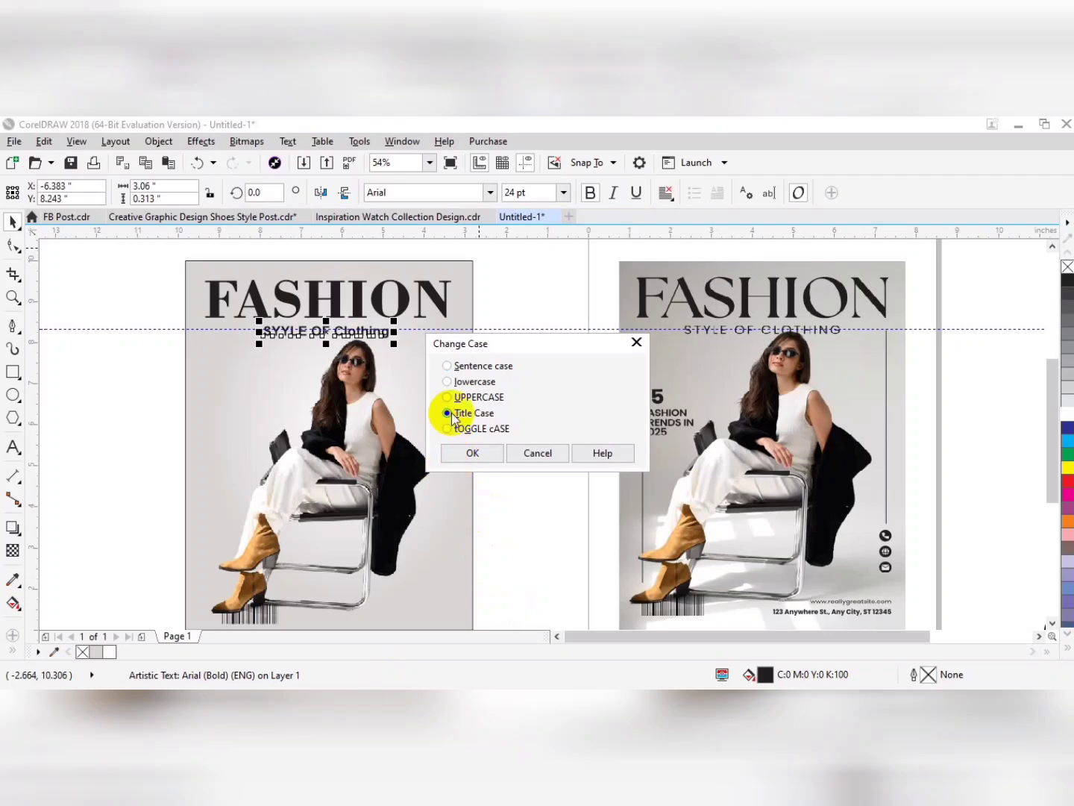
click(447, 397)
click(473, 453)
Enlarge the subtitle to about 118% and centre it horizontally on the grey rectangle
click(448, 377)
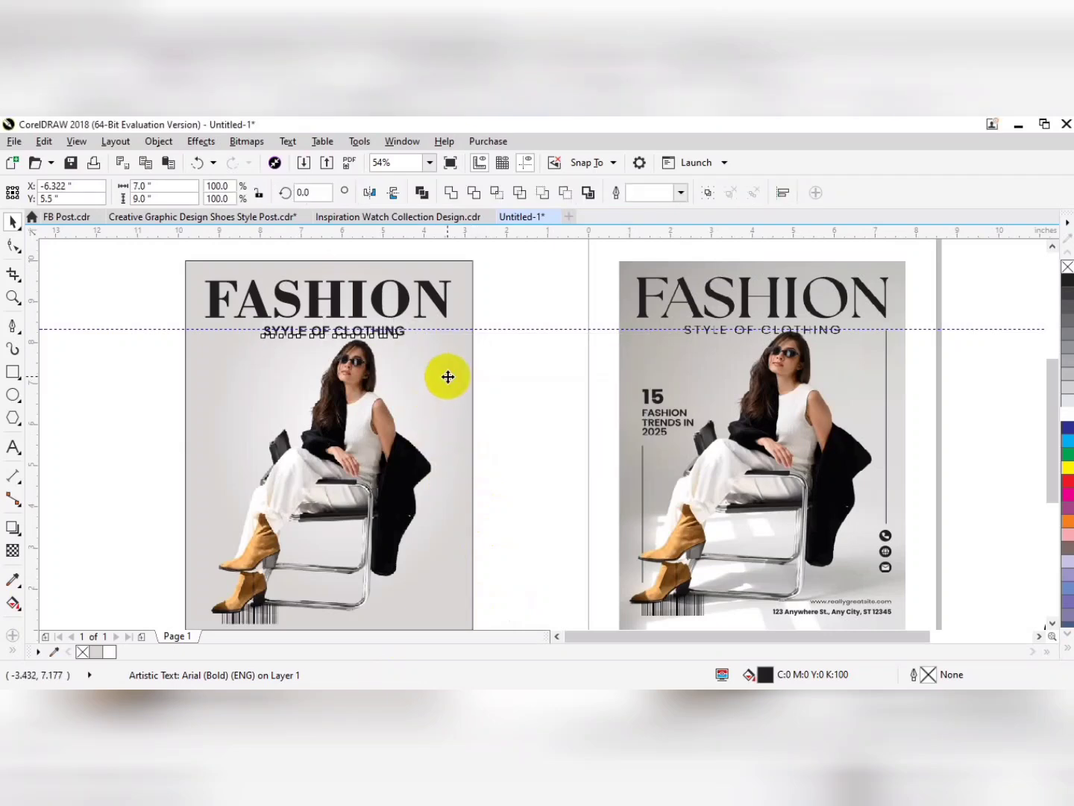
key(c)
shift+click(448, 377)
drag(405, 342, 431, 346)
shift+click(430, 374)
key(c)
shift+click(430, 374)
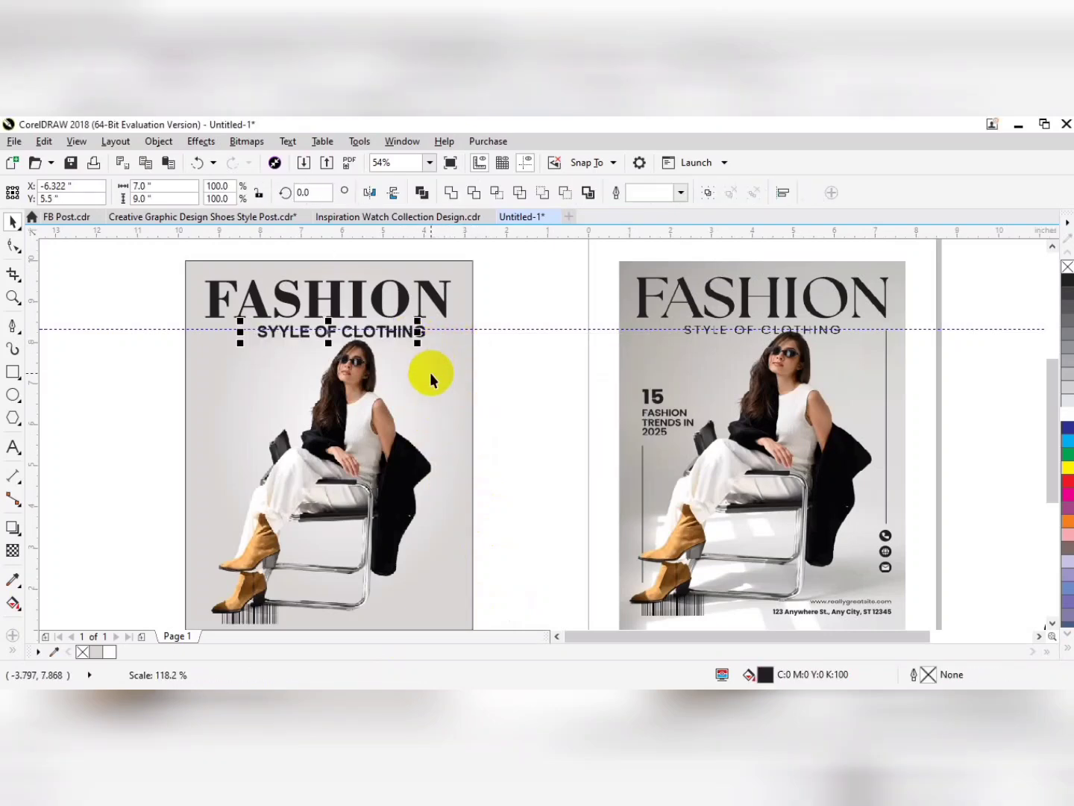
Add the four-line text "15 / FASHION / TRENDS / 2026" in the empty space between the two posters
click(13, 447)
click(522, 452)
text(15)
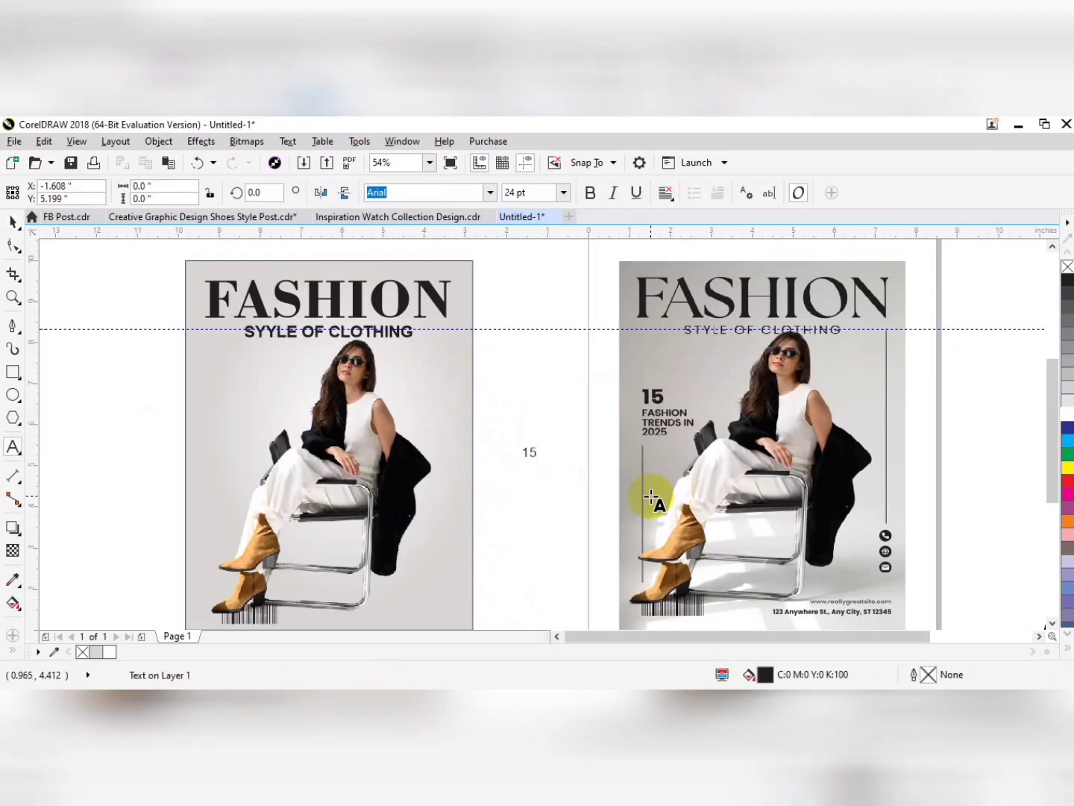
key(Return)
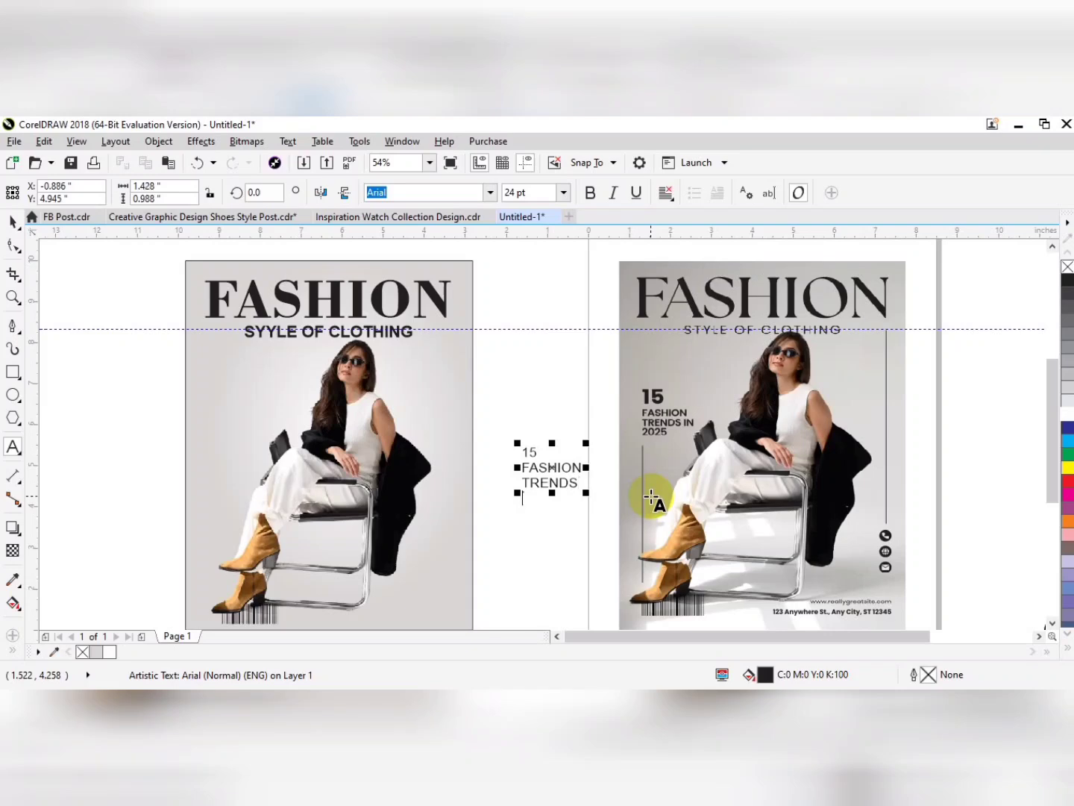
text(6)
key(Escape)
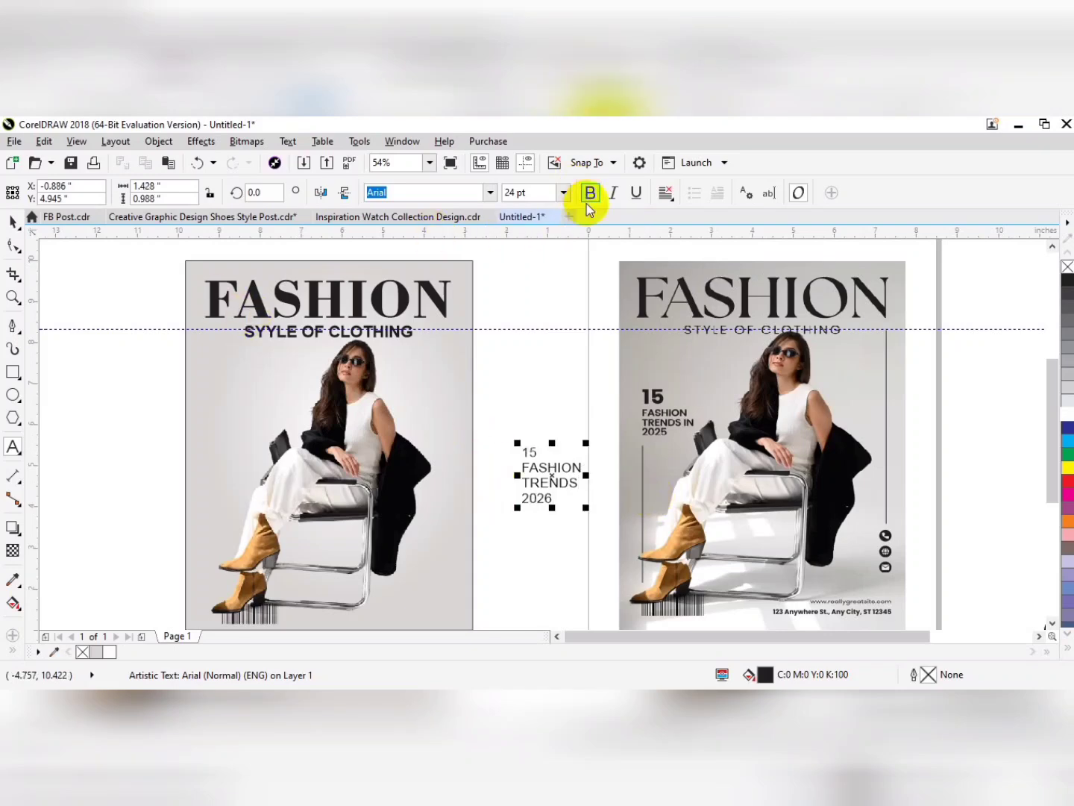
Draw a vertical freehand line about 5.22 in long beside the woman, just inside the grey rectangle's left edge
scroll(377, 440, down, 1)
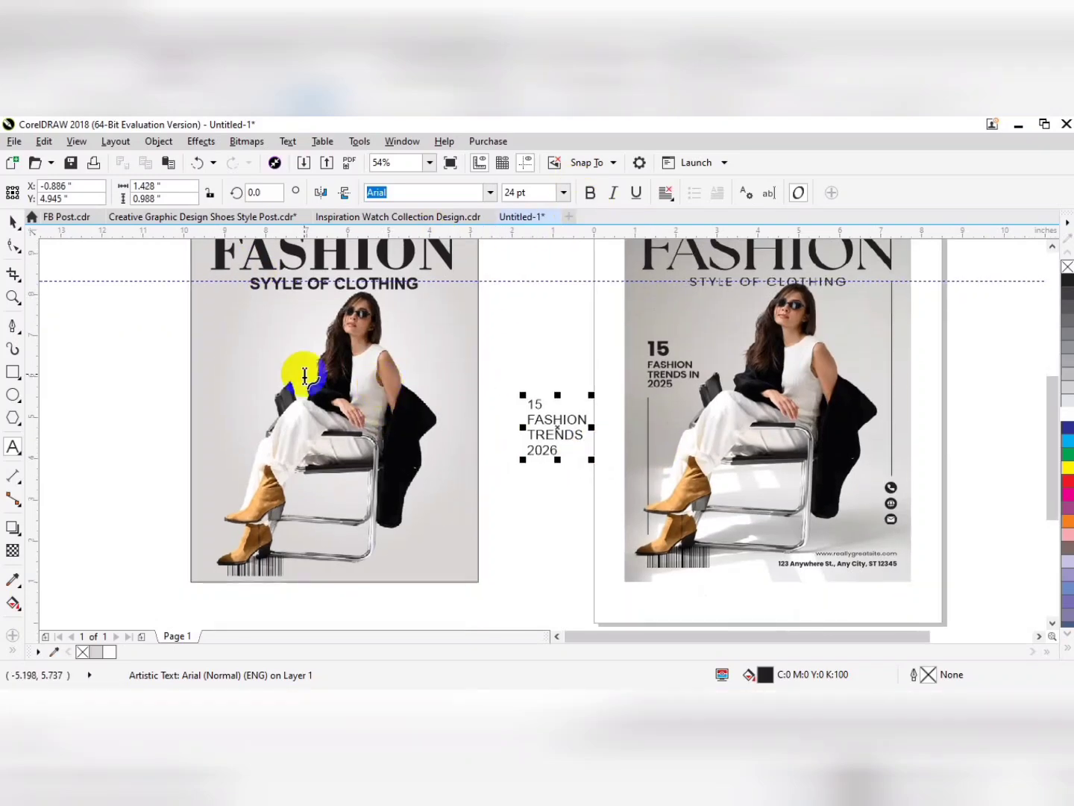
click(15, 328)
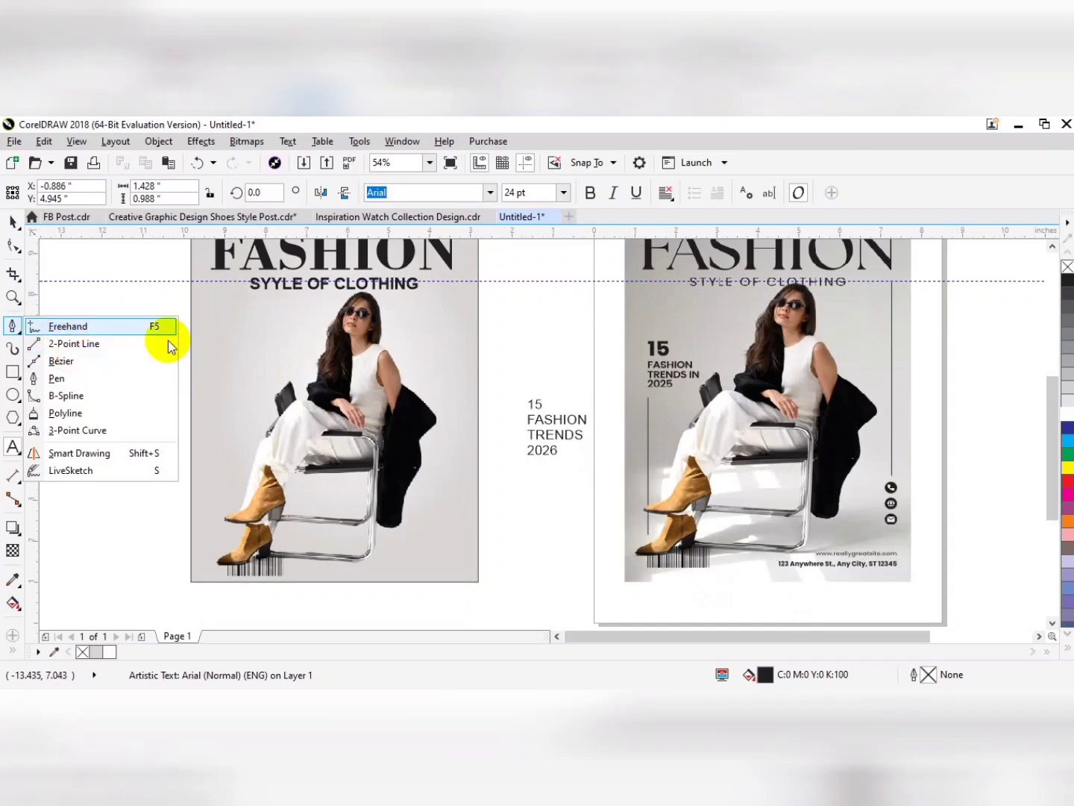
click(161, 326)
drag(209, 299, 209, 525)
key(space)
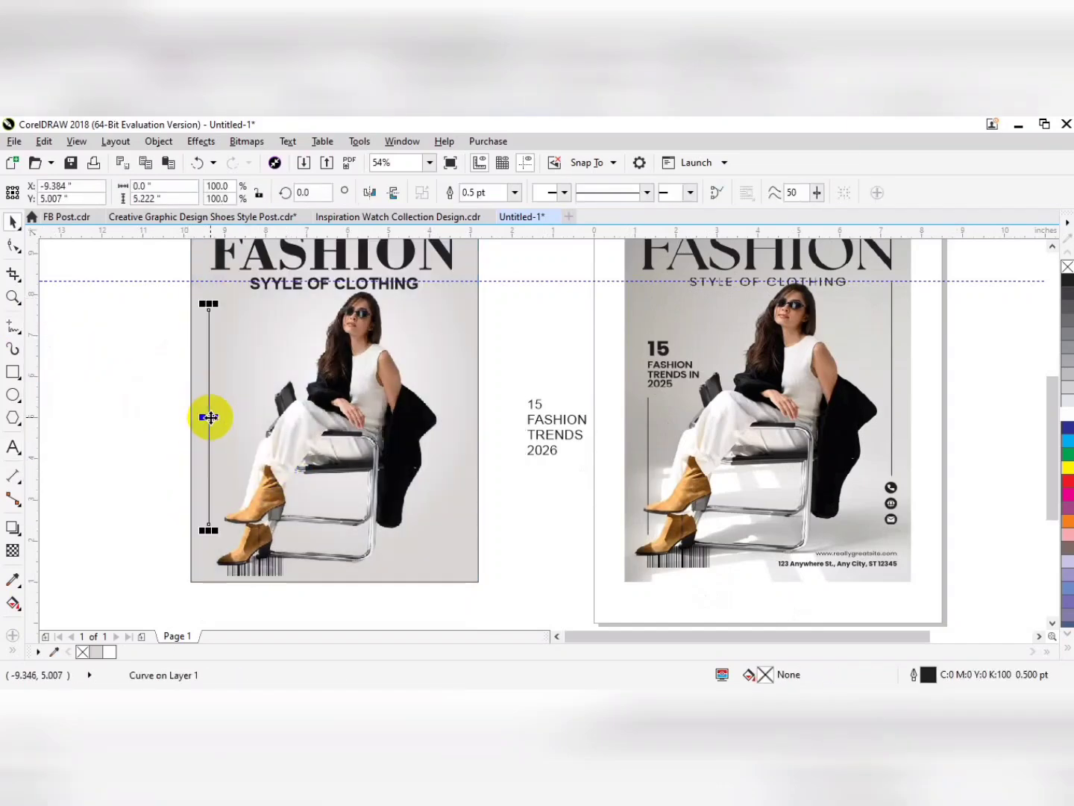
drag(211, 417, 218, 417)
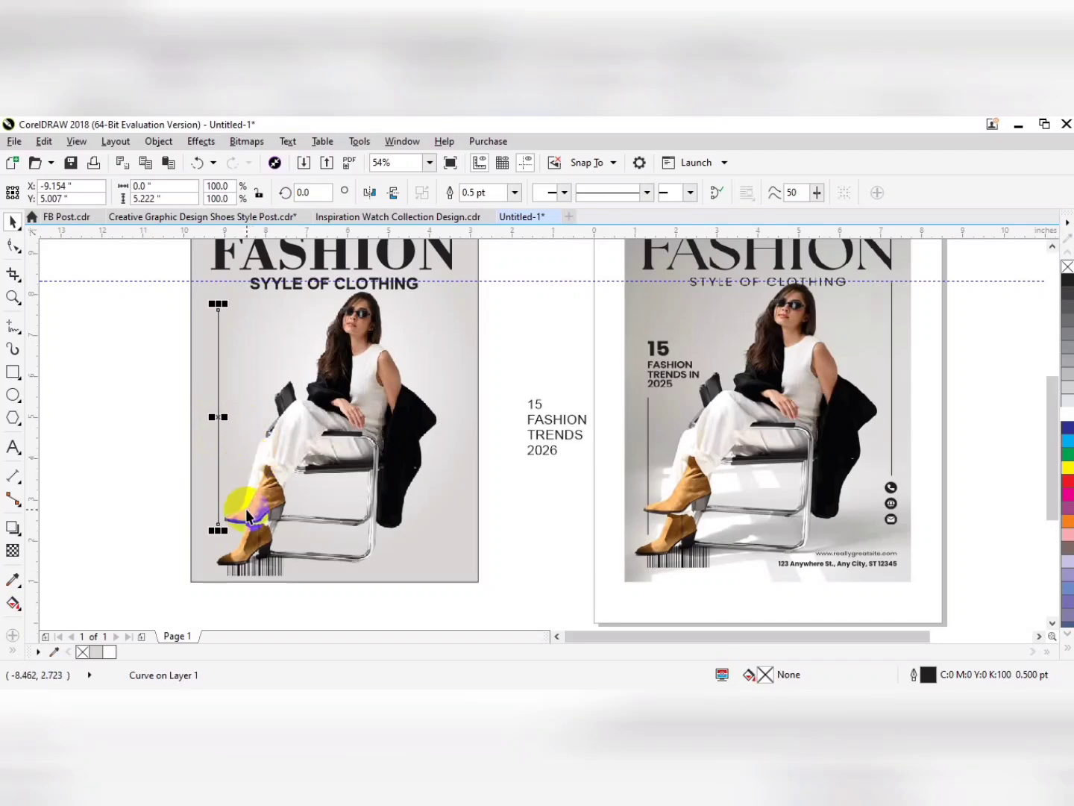
Set the vertical line to 2 pt, shorten it to about 2.61 in and place a copy near the rectangle's right edge
drag(497, 477, 658, 496)
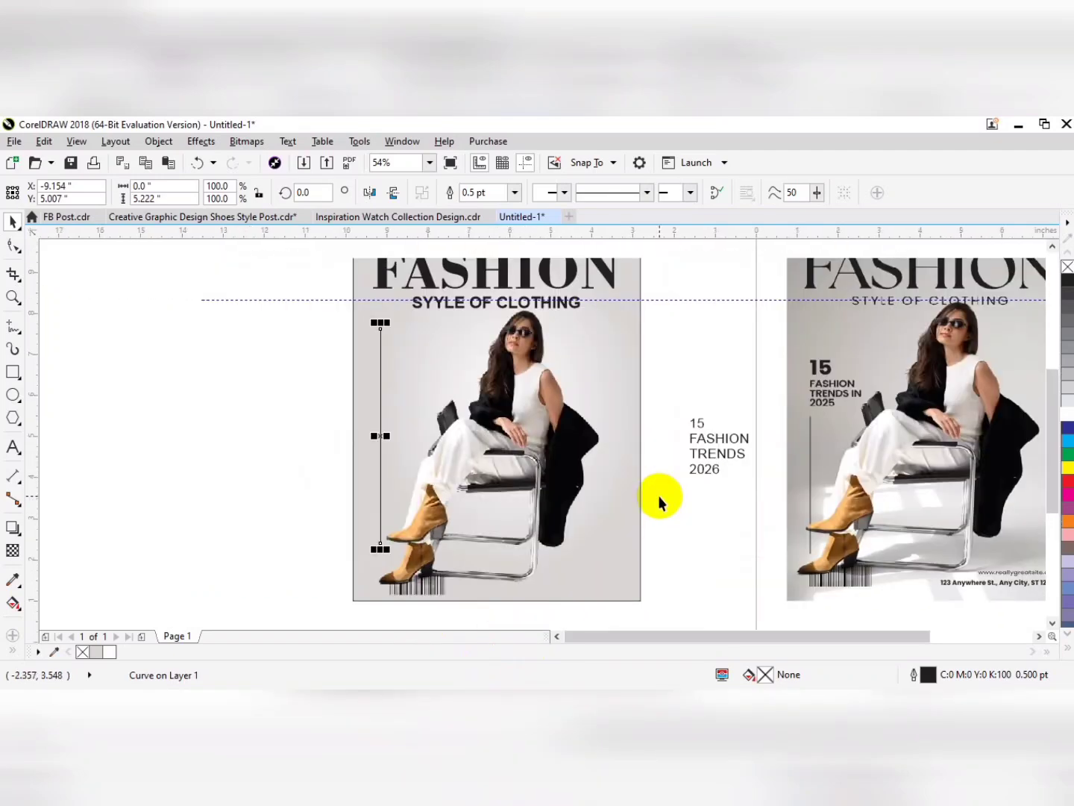
key(F12)
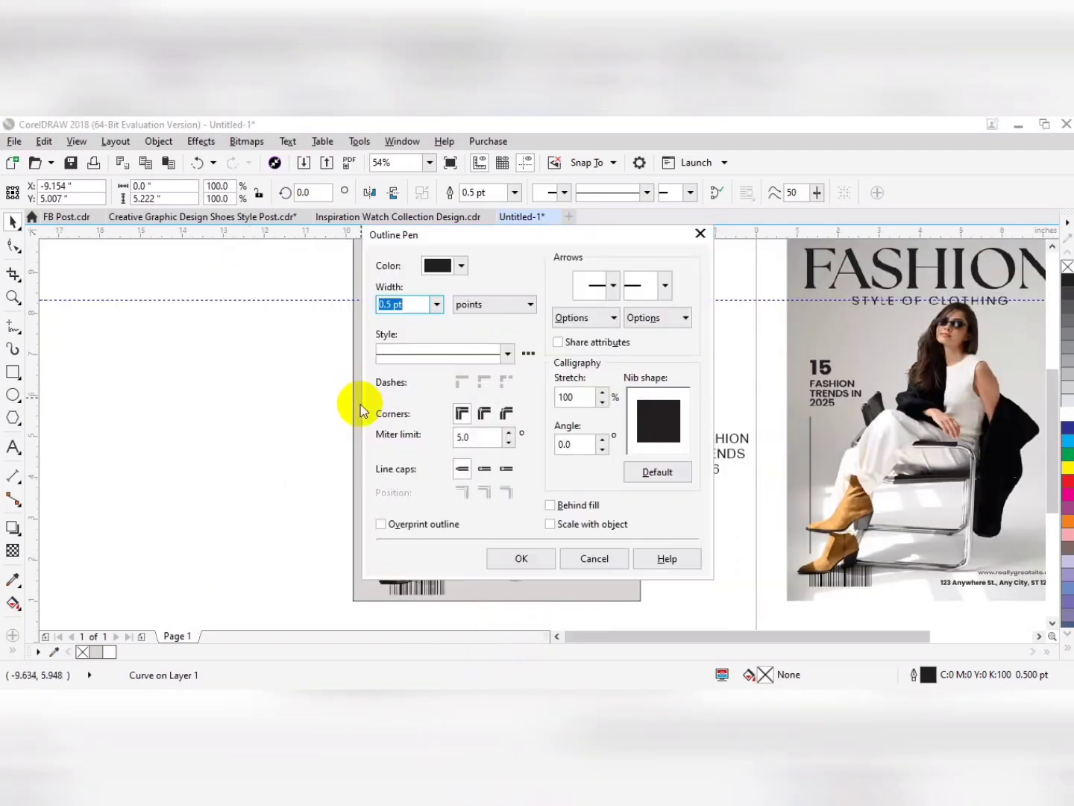
text(2)
key(Return)
drag(380, 323, 461, 468)
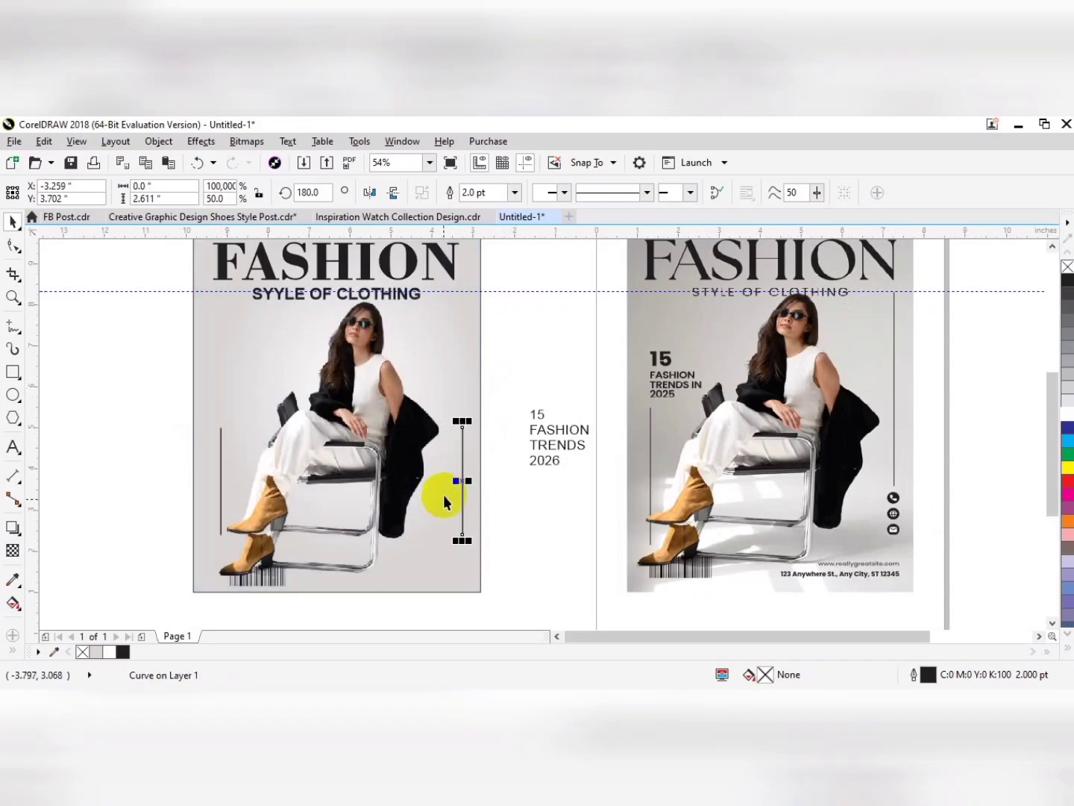
Move the round MAQSOOD logo below the title at the rectangle's left side and scale it to about 1.56 in across
scroll(443, 496, down, 2)
drag(778, 486, 326, 412)
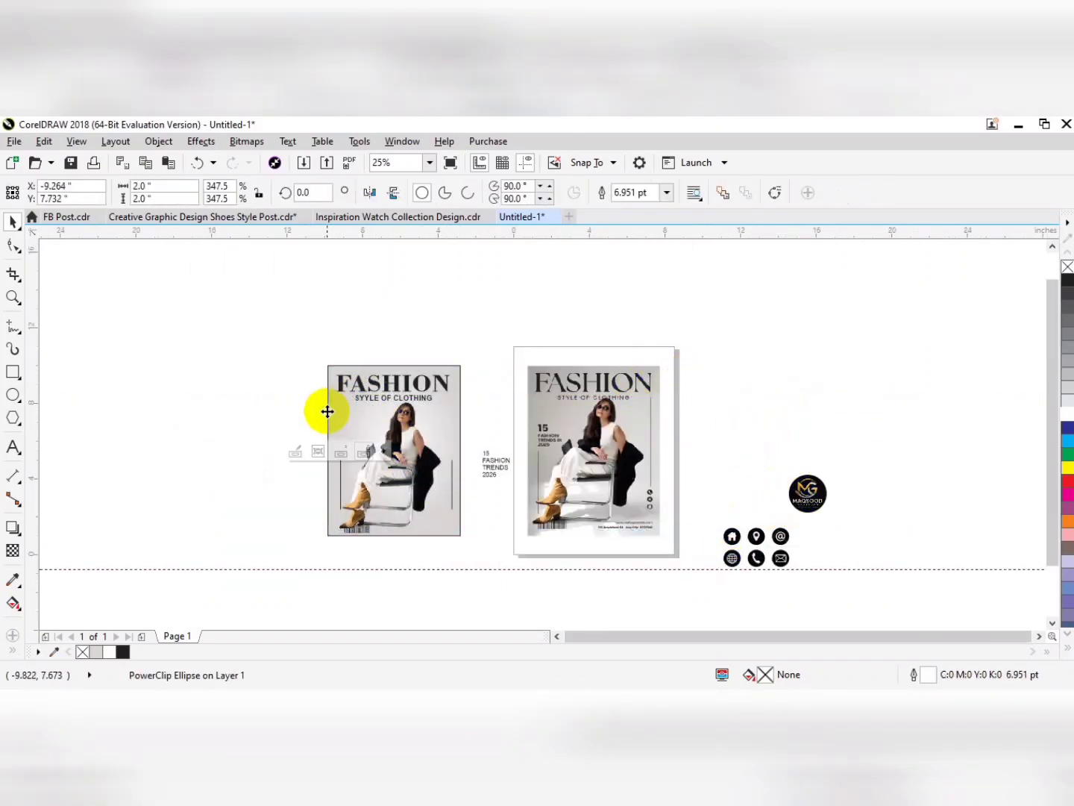
scroll(364, 366, down, 2)
scroll(385, 397, up, 4)
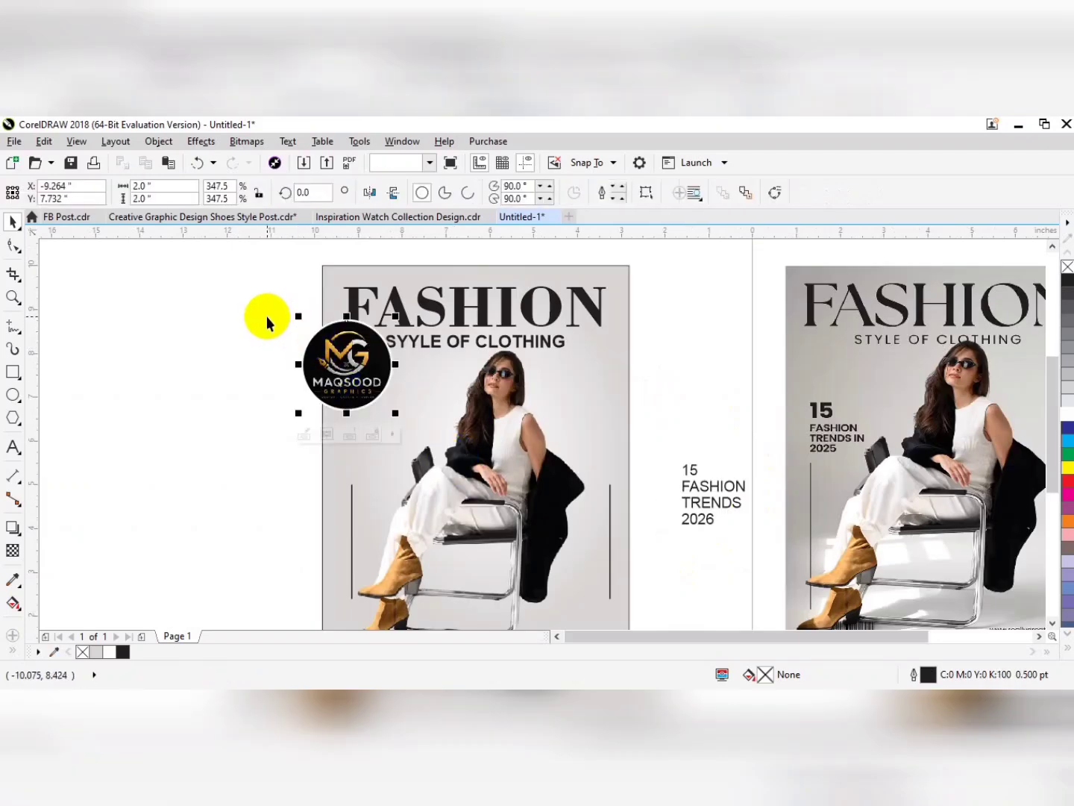
drag(301, 322, 321, 343)
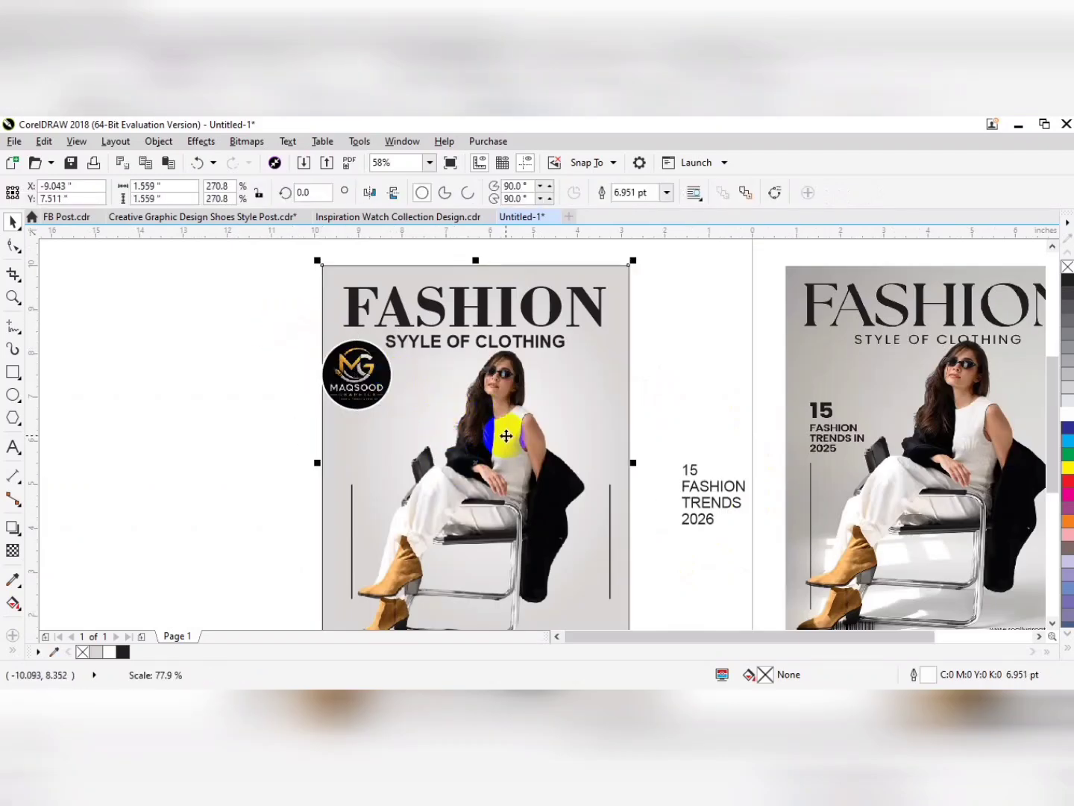
Open the PowerClip contents of the grey rectangle and convert the woman's image to a 650 dpi CMYK bitmap
click(532, 557)
click(537, 507)
double_click(537, 507)
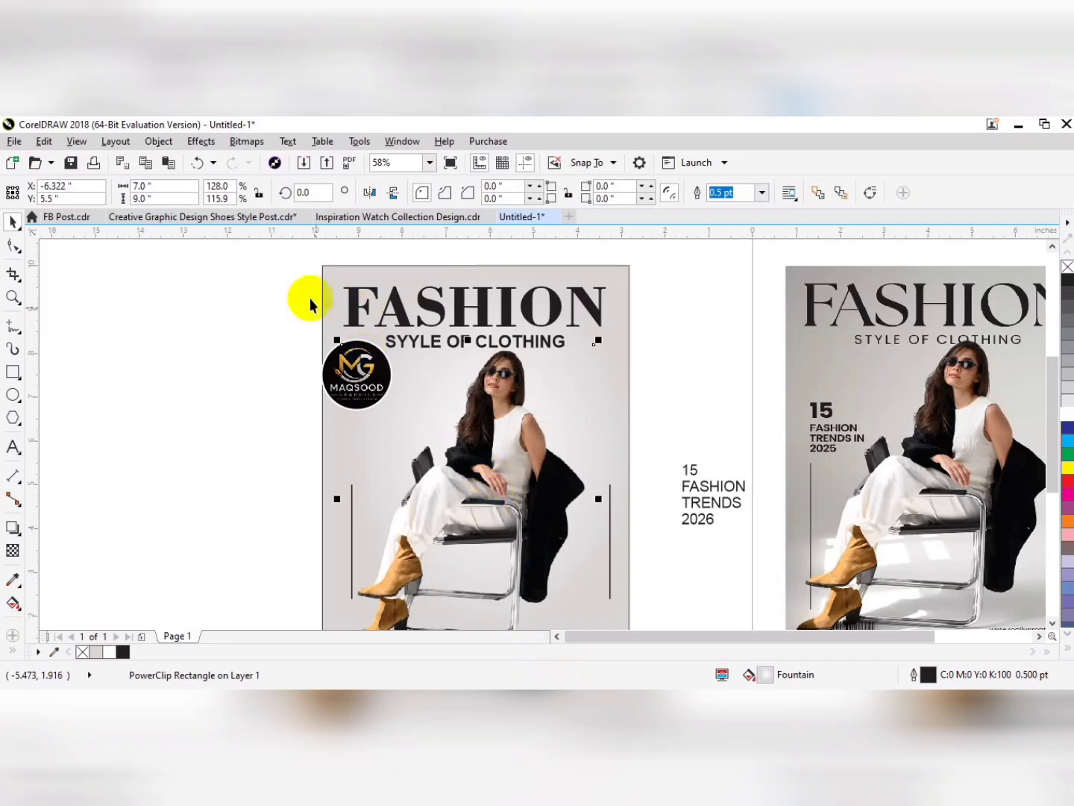
click(253, 144)
click(259, 184)
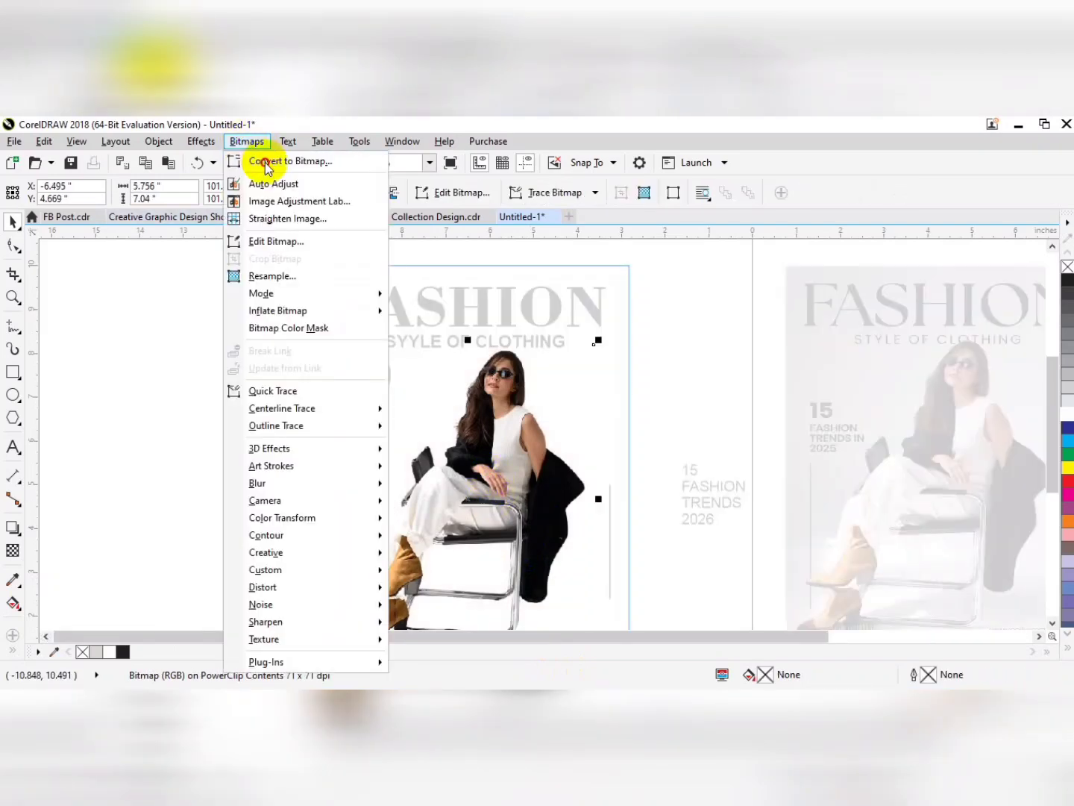
click(265, 161)
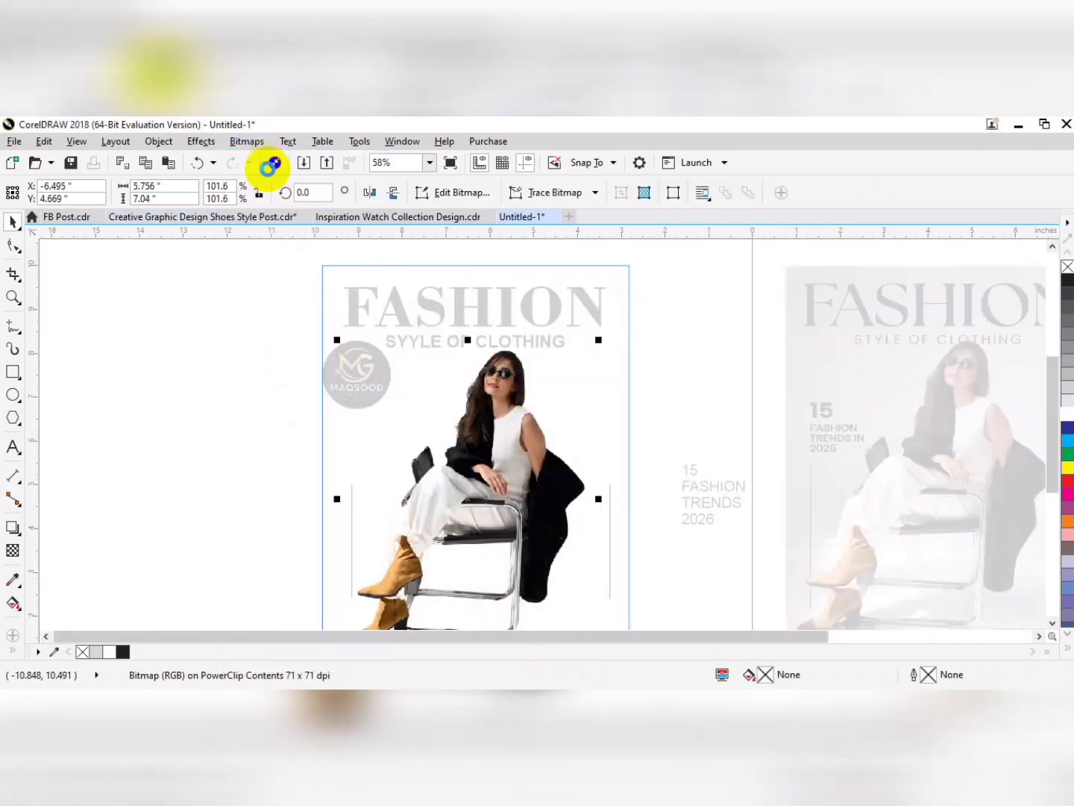
scroll(419, 259, down, 5)
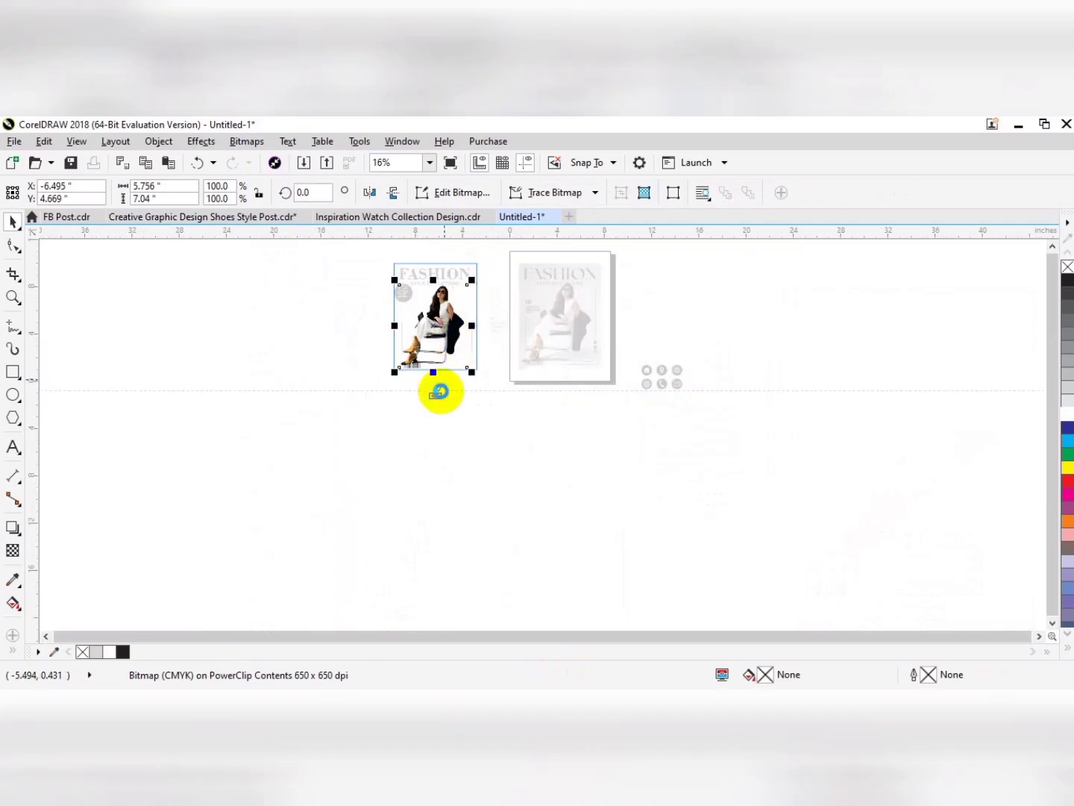
ctrl+click(361, 431)
Move the four-line "15 FASHION TRENDS 2026" text below the logo on the poster and set its font to Bodoni Bd BT
drag(361, 431, 634, 278)
drag(527, 358, 329, 321)
scroll(290, 291, up, 7)
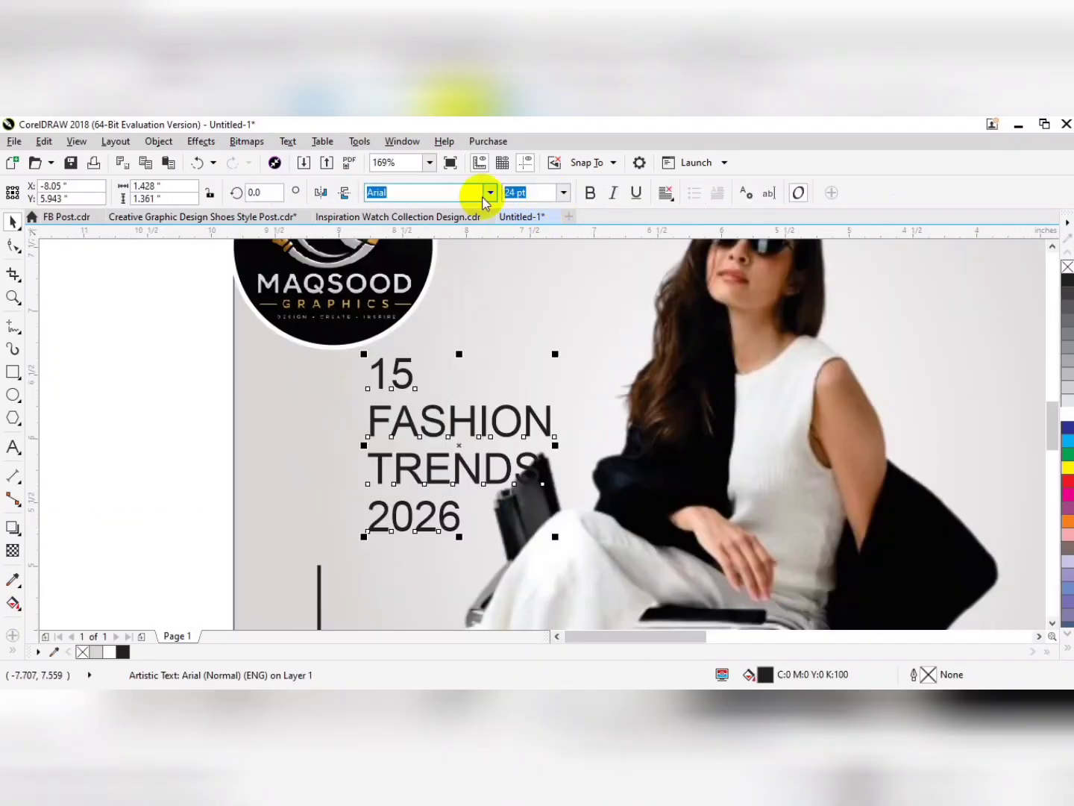
click(491, 193)
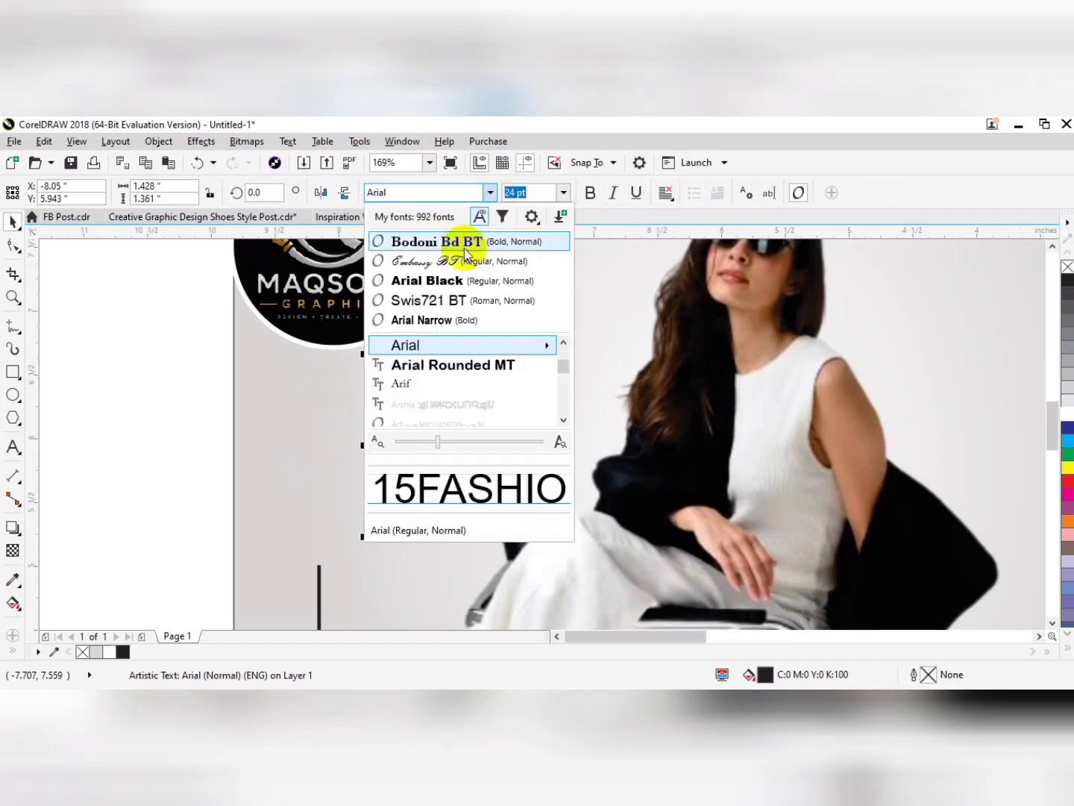
click(463, 243)
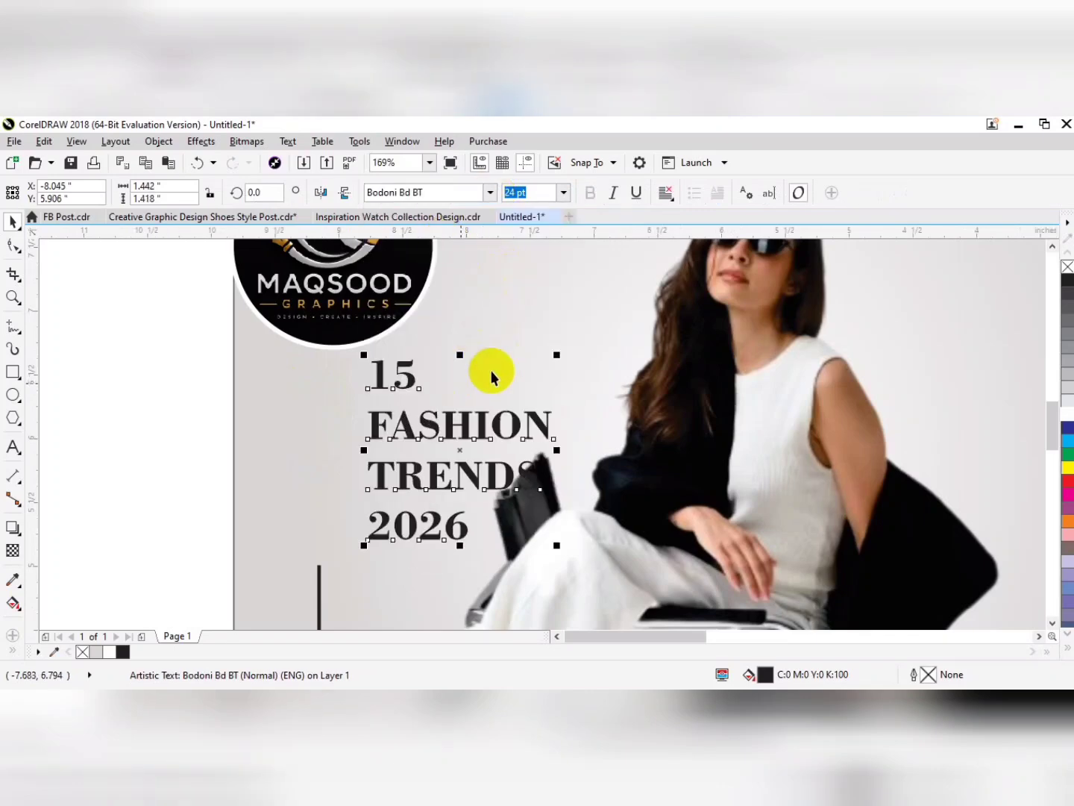
Scale the four-line text to about 19.7 pt and place it directly beneath the logo at the poster's left side
drag(555, 354, 523, 387)
drag(454, 437, 362, 395)
scroll(368, 383, down, 5)
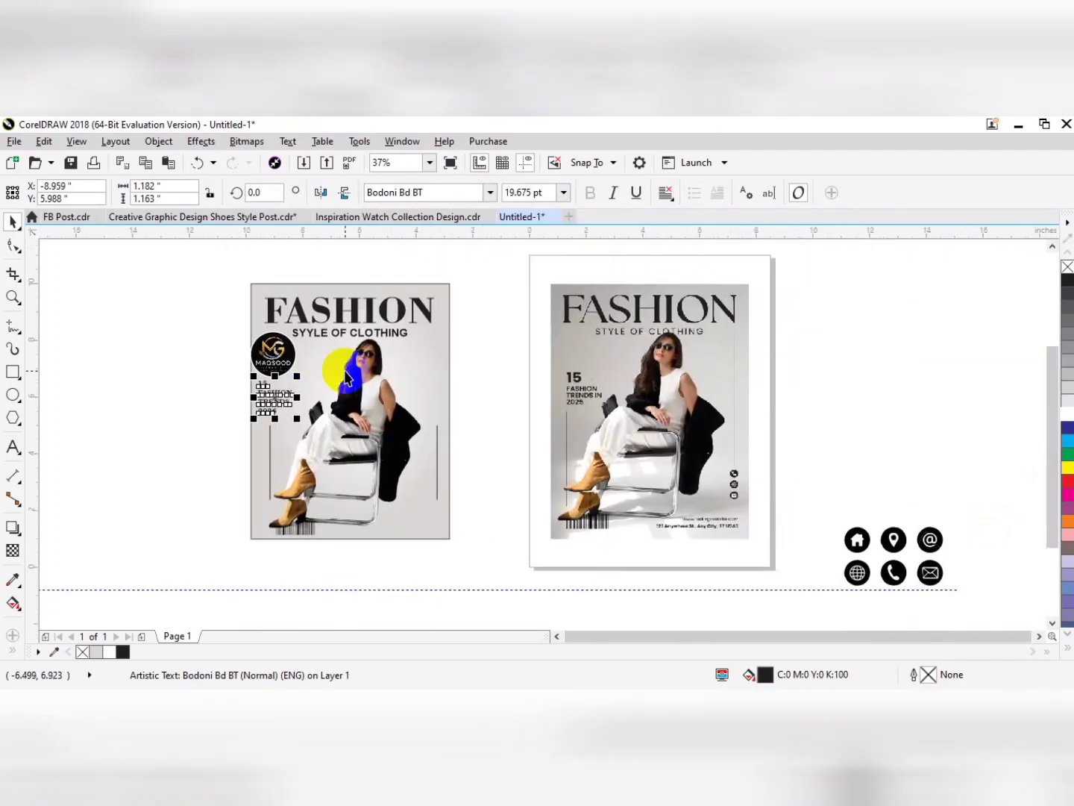
Lengthen the vertical line at the poster's right side to about 2.83 in and shift it upward
click(437, 434)
drag(437, 419, 438, 358)
drag(437, 505, 441, 450)
Pull the phone, globe and envelope icons out of the icon set to the empty area below the reference page
scroll(794, 323, down, 3)
key(z)
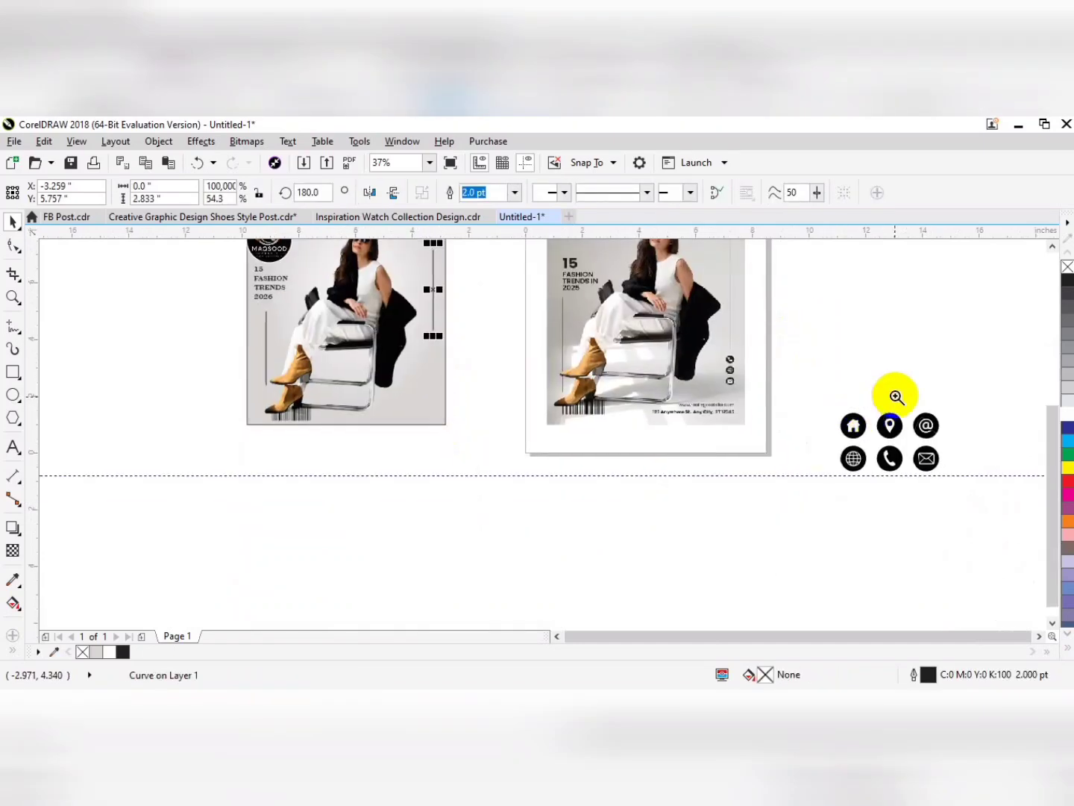
drag(943, 350, 580, 474)
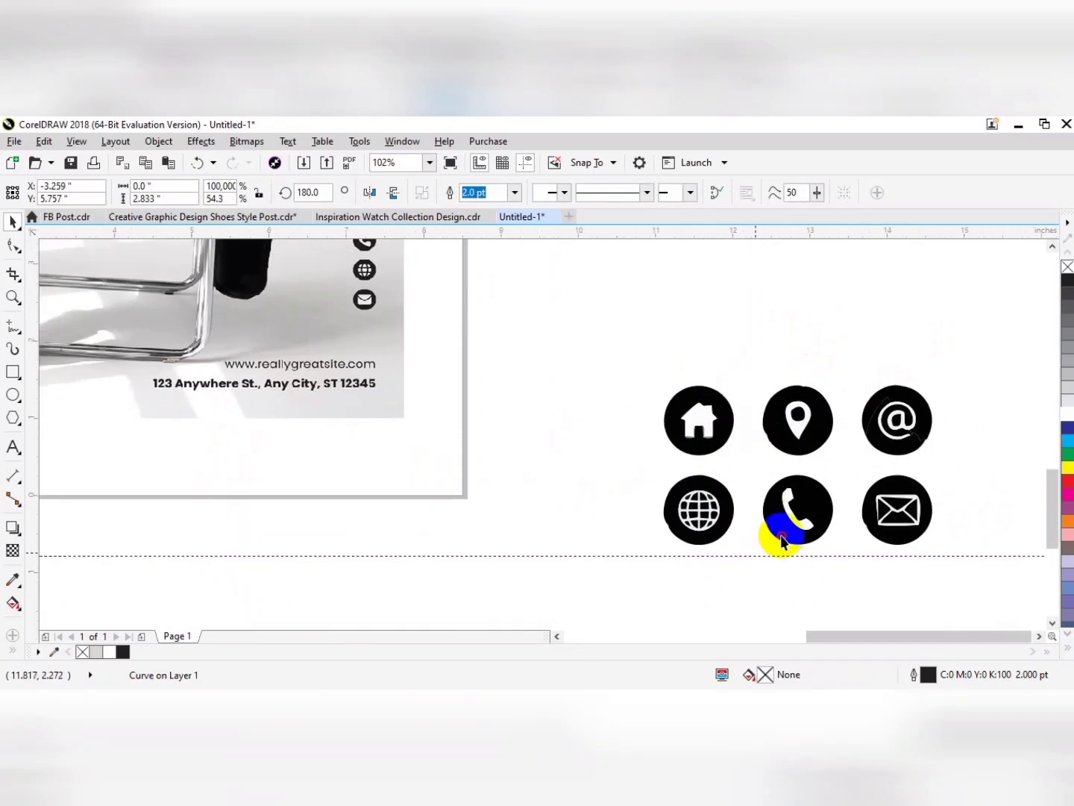
drag(779, 533, 476, 527)
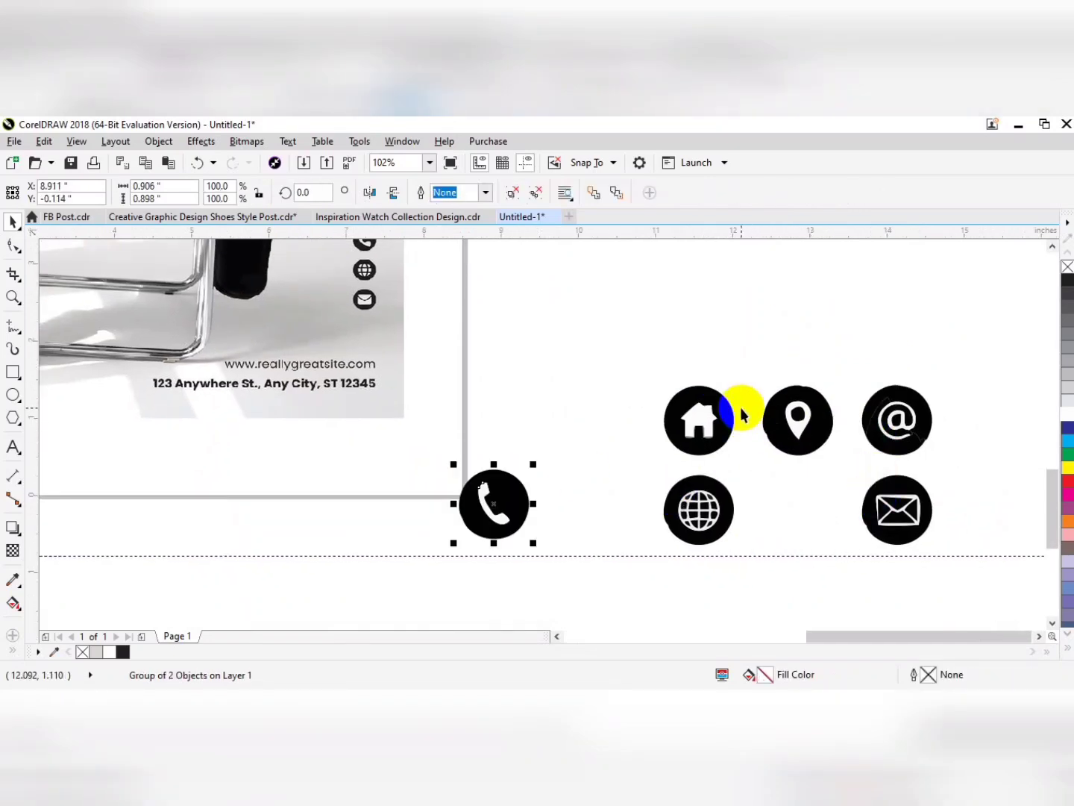
drag(720, 507, 465, 556)
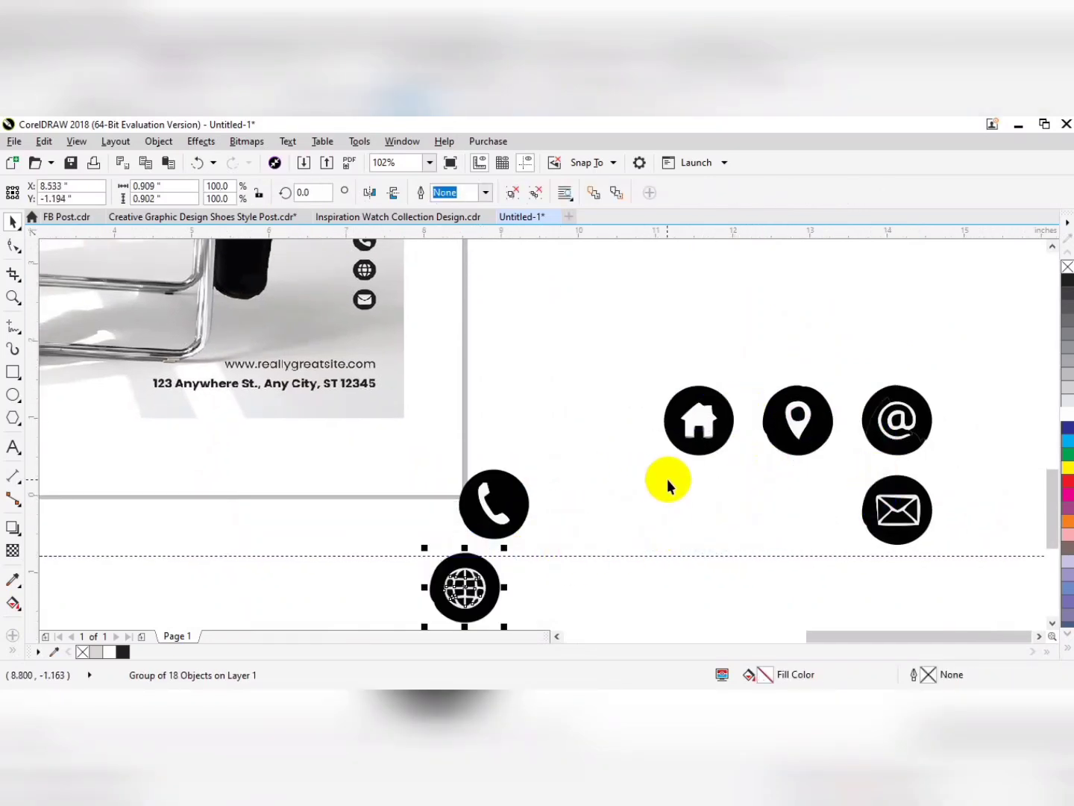
drag(897, 511, 593, 527)
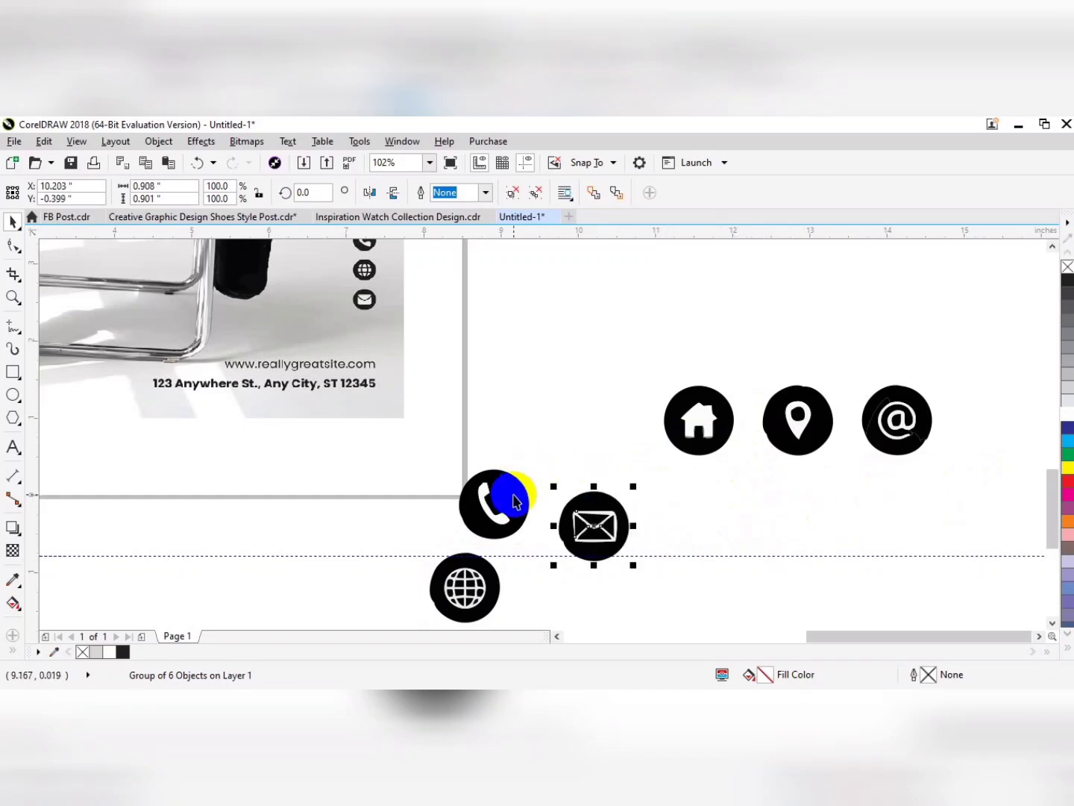
Align the phone, envelope and globe icons on a common vertical centre and distribute them in a column
shift+click(498, 516)
shift+click(480, 568)
key(c)
key(shift+c)
drag(458, 482, 458, 459)
drag(583, 403, 375, 623)
key(shift+c)
Nudge the globe icon straight down to make room for gaps between the three stacked icons
click(462, 562)
key(Down)
key(Down)
key(Down)
key(Down)
key(Down)
key(Down)
key(Down)
key(Down)
key(Down)
key(Down)
key(Down)
key(Down)
key(Down)
key(Down)
key(Down)
key(Down)
key(Down)
key(Down)
key(Down)
key(Down)
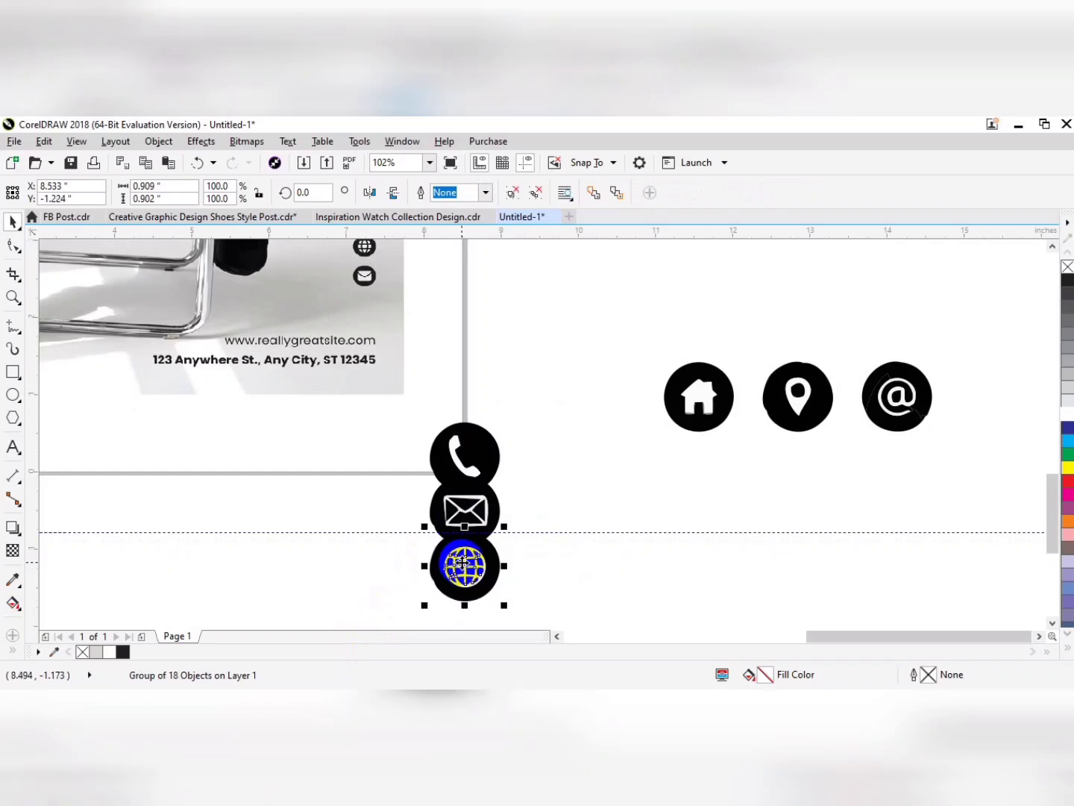
key(Down)
key(Down)
key(Down)
key(Down)
key(Down)
key(Down)
key(Down)
key(Down)
key(Down)
key(Down)
key(Down)
key(Down)
key(Down)
key(Down)
key(Down)
Distribute the three icons evenly and shrink the column to about 0.49 by 1.51 in beside the reference poster
drag(570, 421, 384, 624)
shift+click(463, 572)
key(shift+c)
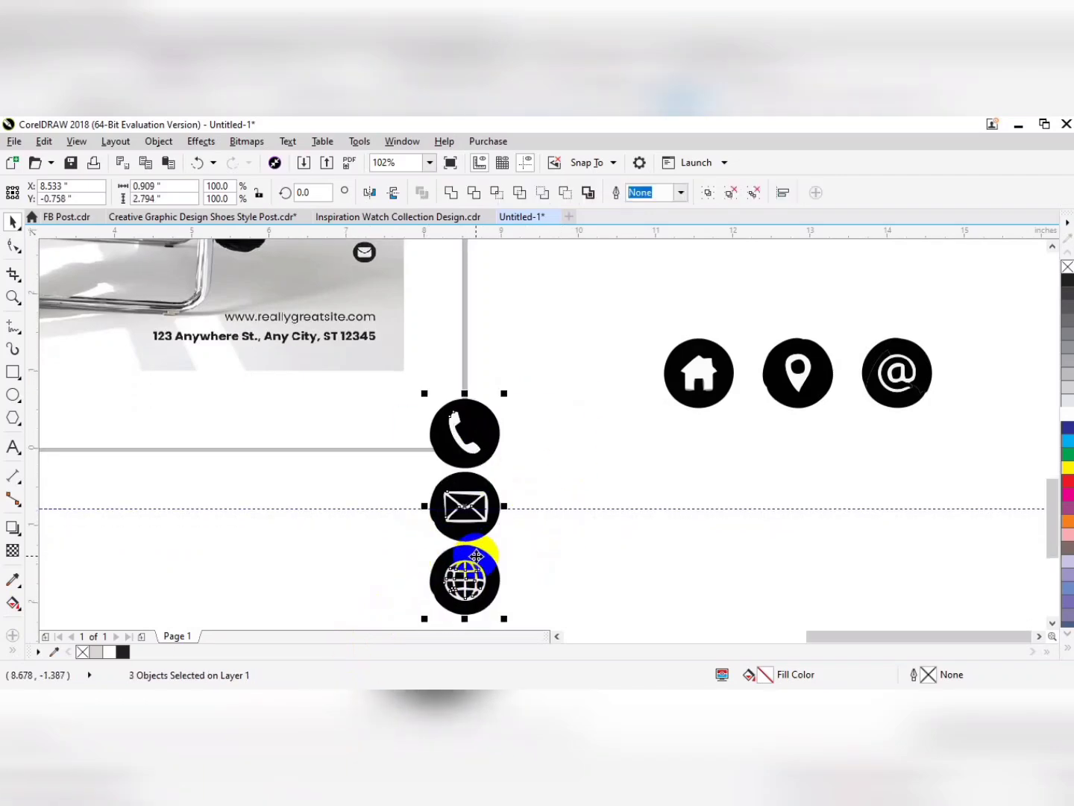
drag(507, 621, 948, 608)
drag(925, 554, 303, 394)
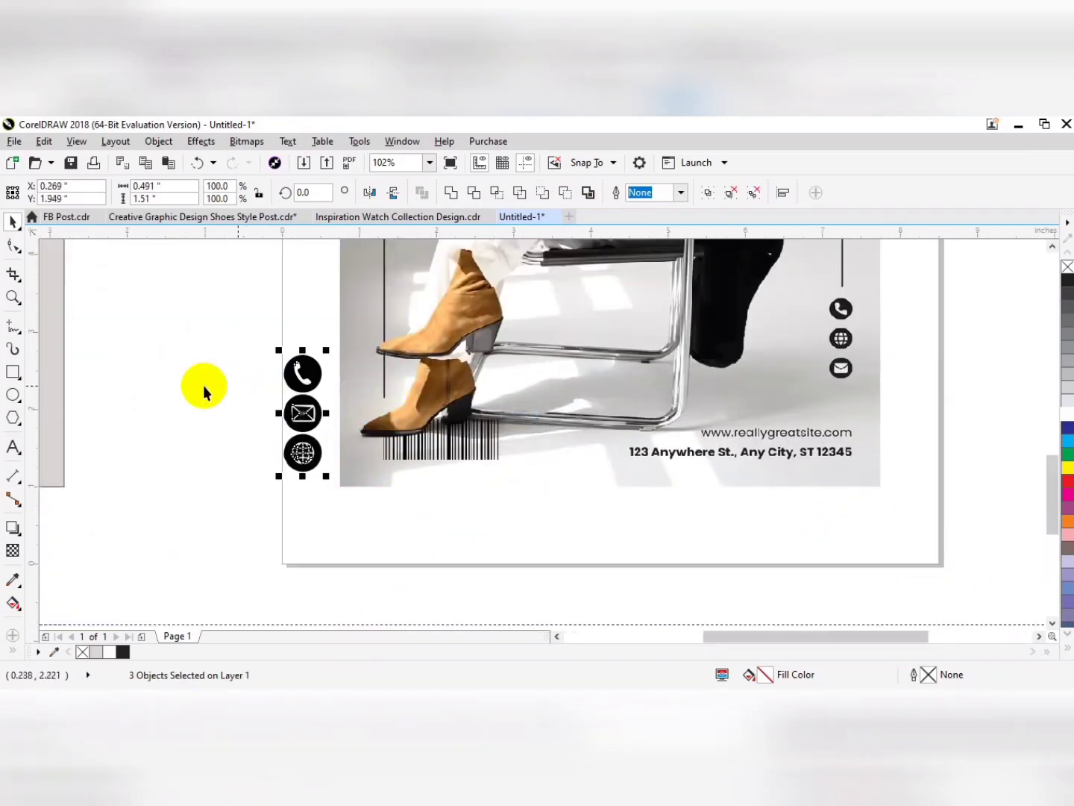
click(13, 446)
click(433, 537)
text(w)
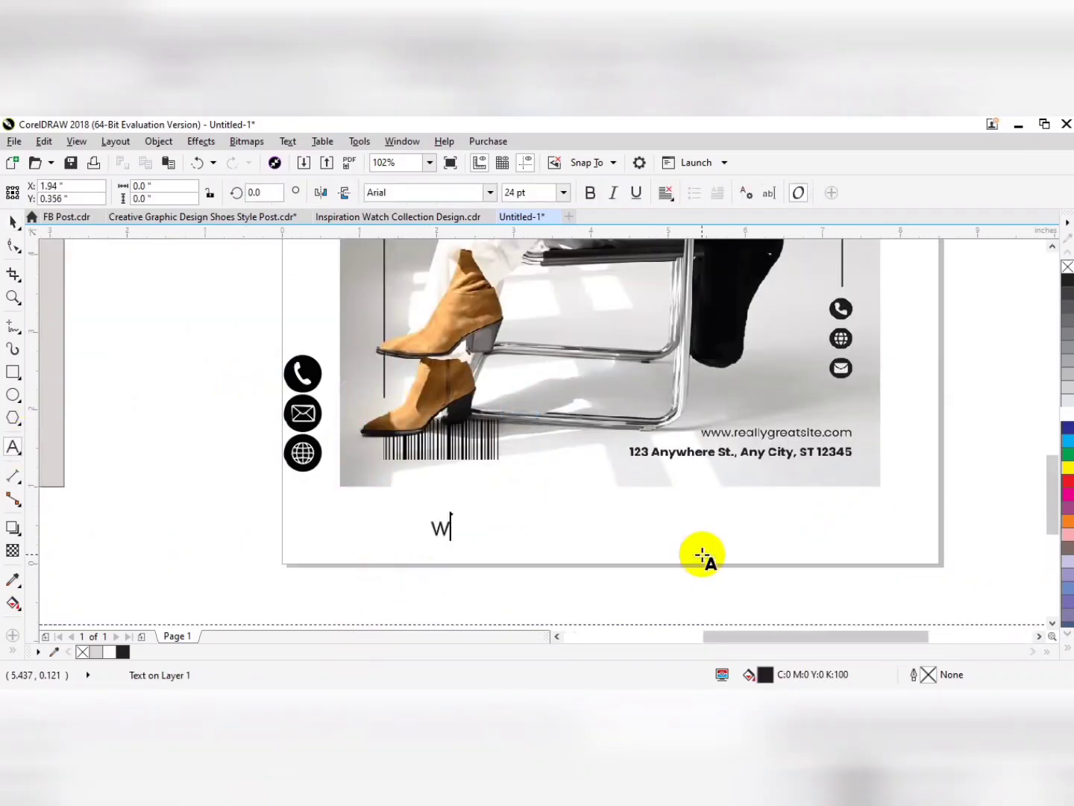
text(ww.really grectiones.co)
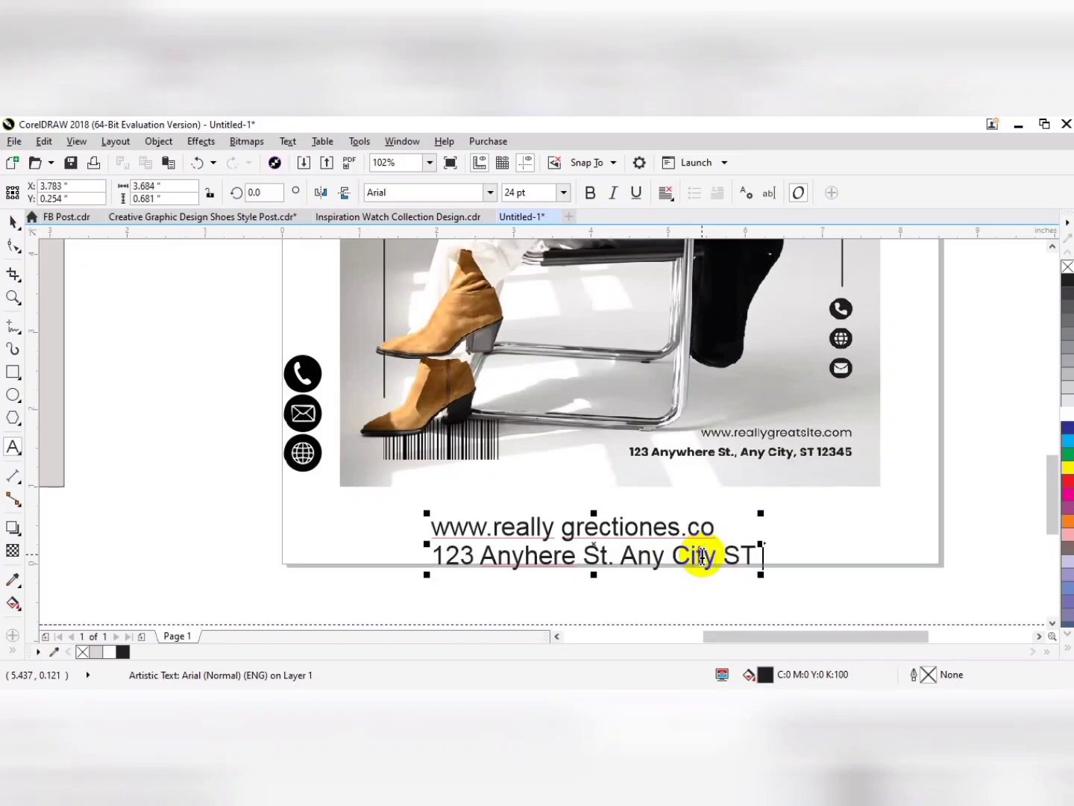
key(ctrl+space)
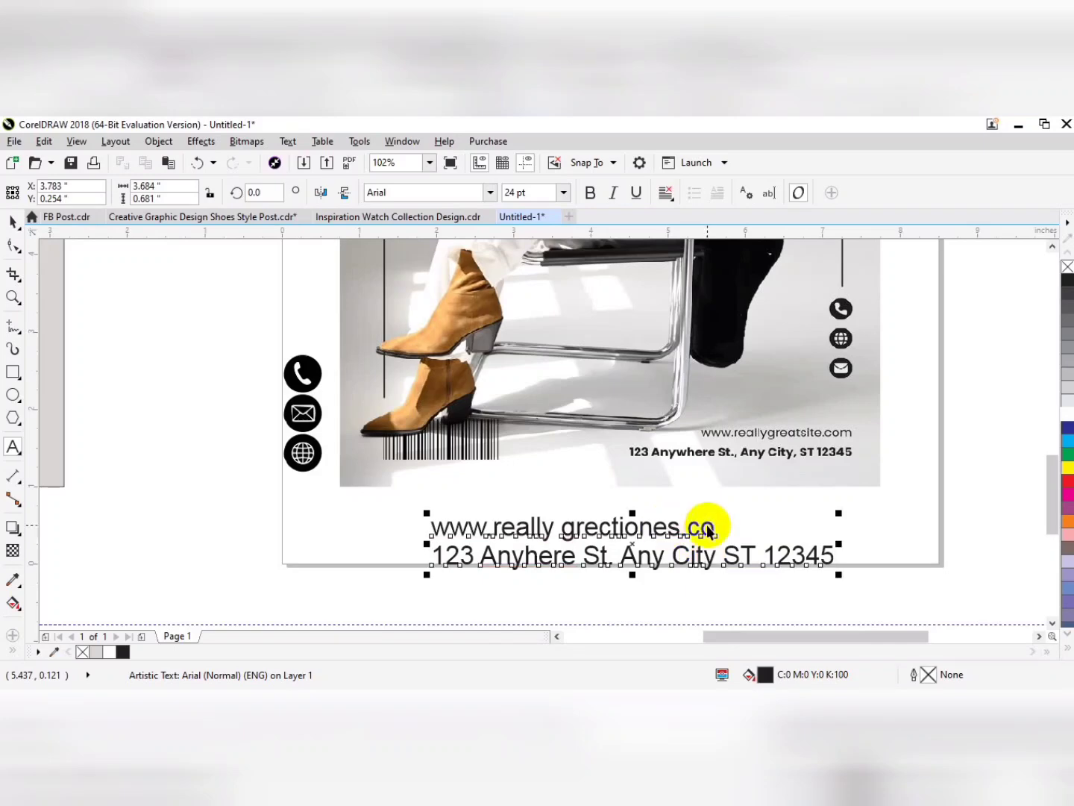
Group the three contact icons and place them beneath the vertical line at the new poster's right side
scroll(856, 532, down, 1)
drag(640, 461, 793, 487)
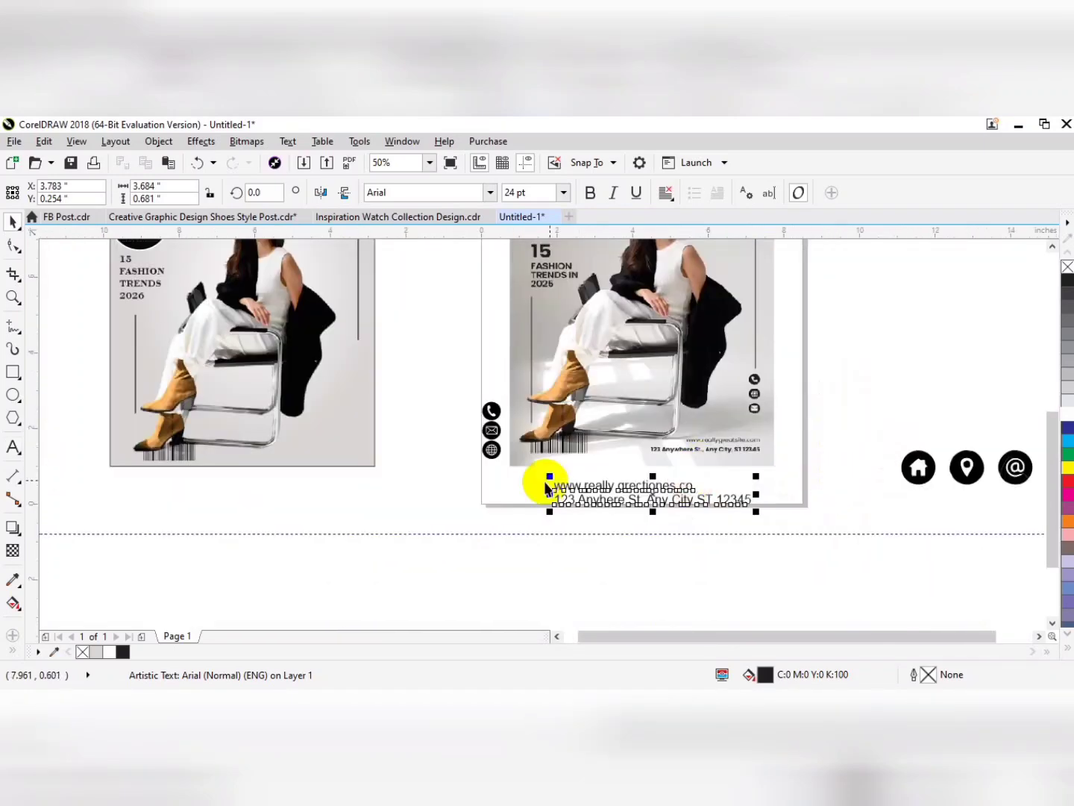
drag(492, 449, 351, 402)
key(ctrl+z)
drag(411, 523, 355, 334)
key(ctrl+g)
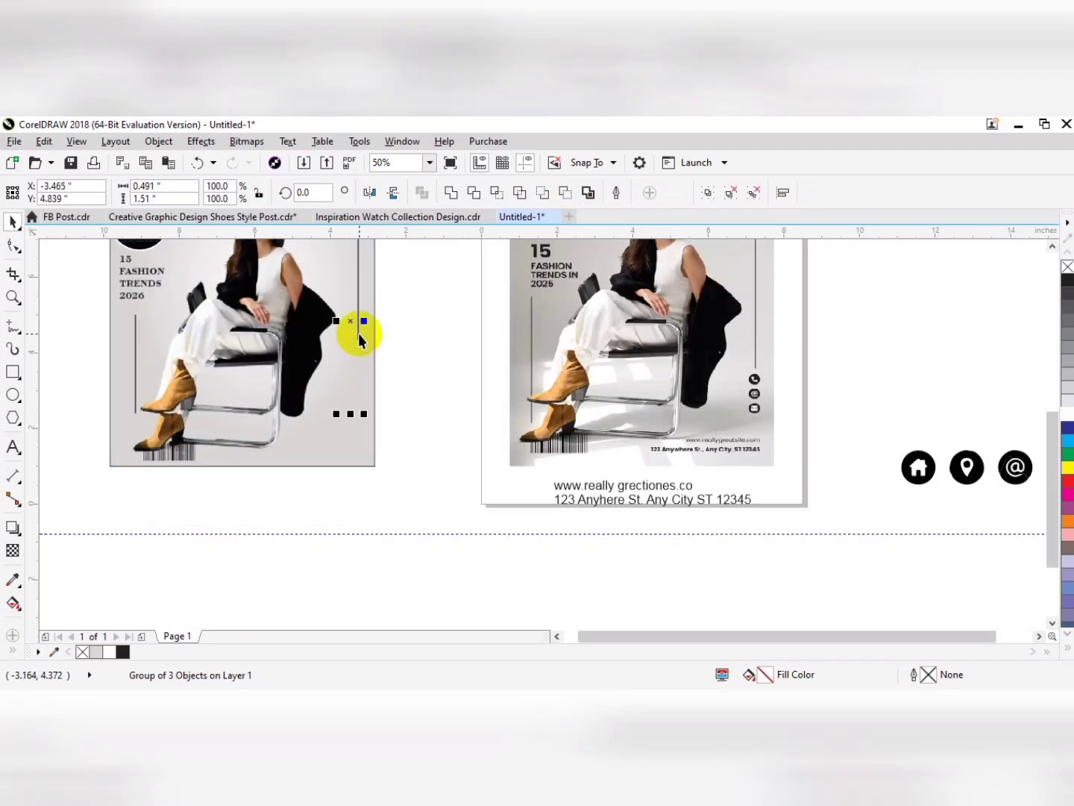
drag(422, 422, 653, 456)
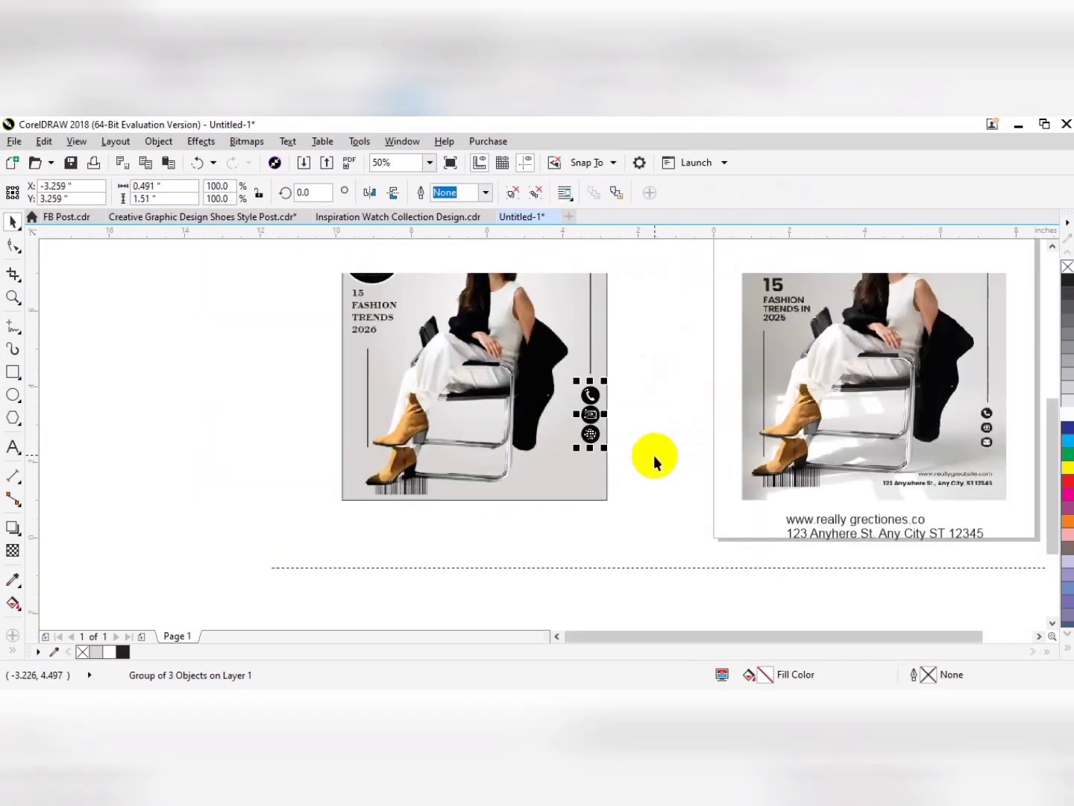
Move the website and address text just below the new poster and make it bold
drag(645, 534, 923, 490)
drag(832, 523, 504, 520)
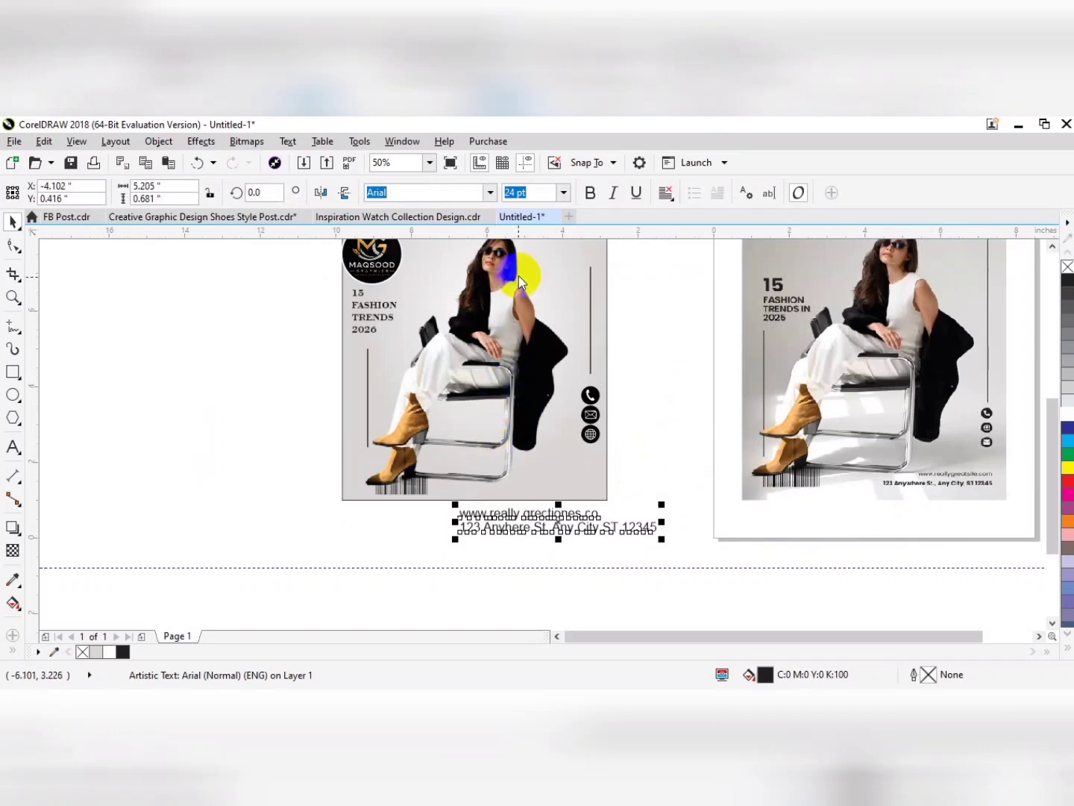
click(590, 192)
Scale the website and address text to about 11.5 pt and fit it in the poster's lower-right corner
drag(457, 527, 511, 480)
key(F2)
drag(681, 384, 420, 518)
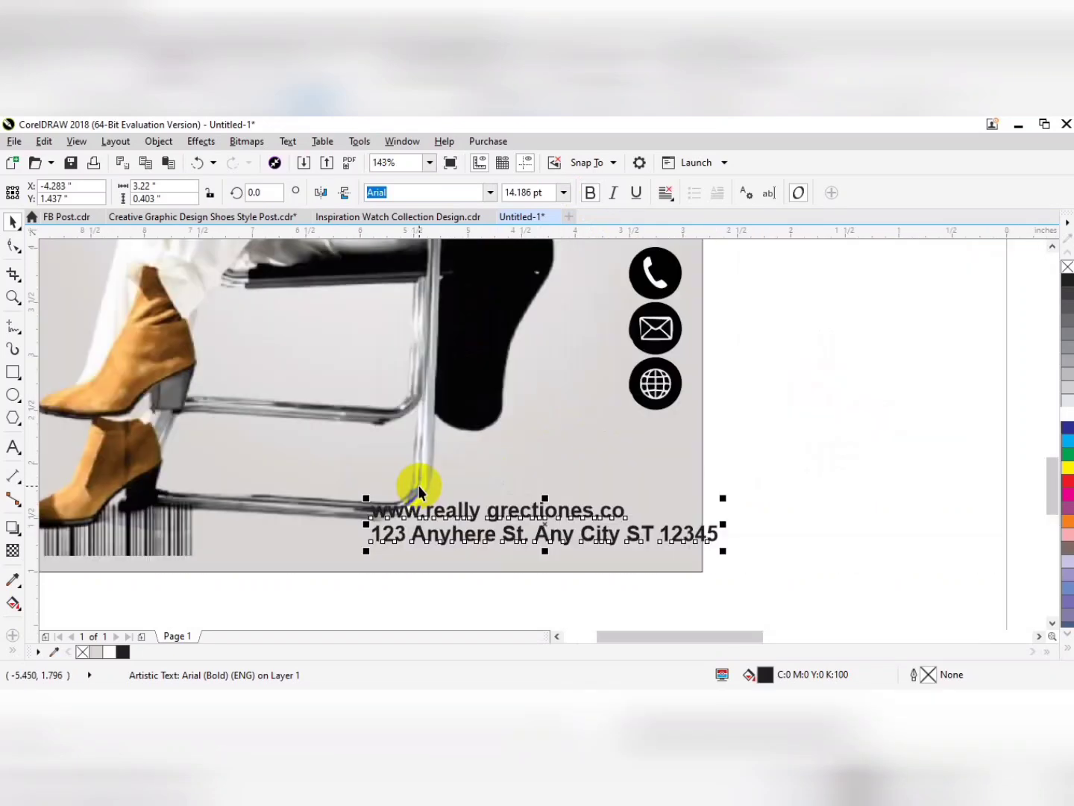
drag(725, 499, 644, 538)
scroll(657, 517, down, 1)
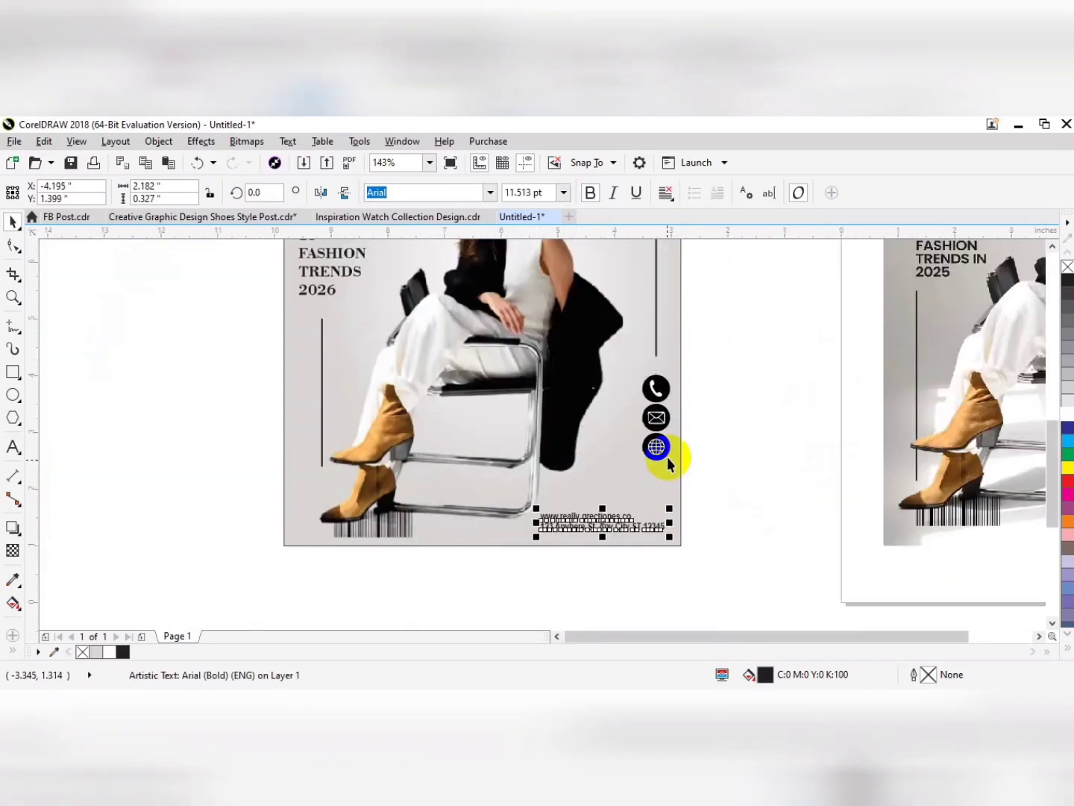
Remove the outline from the poster's grey background rectangle
drag(684, 375, 665, 508)
drag(616, 418, 615, 528)
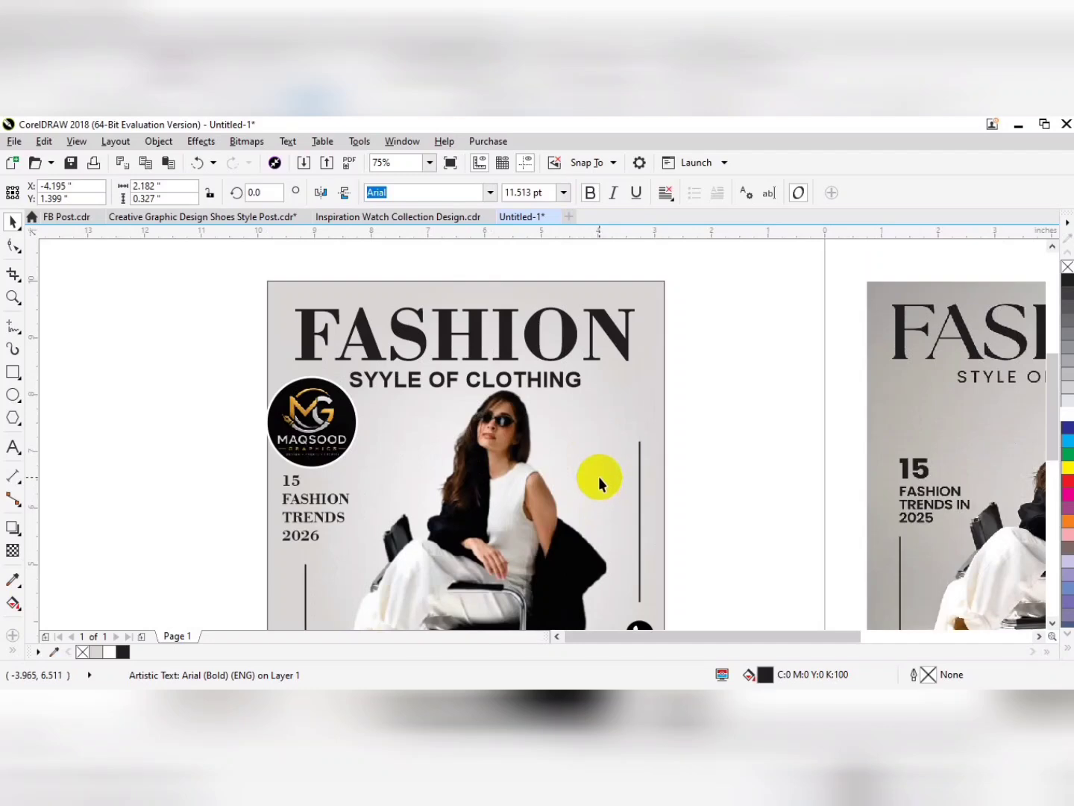
scroll(580, 427, down, 1)
drag(587, 447, 571, 368)
right_click(1067, 267)
Group all the objects of the new poster and preview it full screen
drag(371, 580, 655, 263)
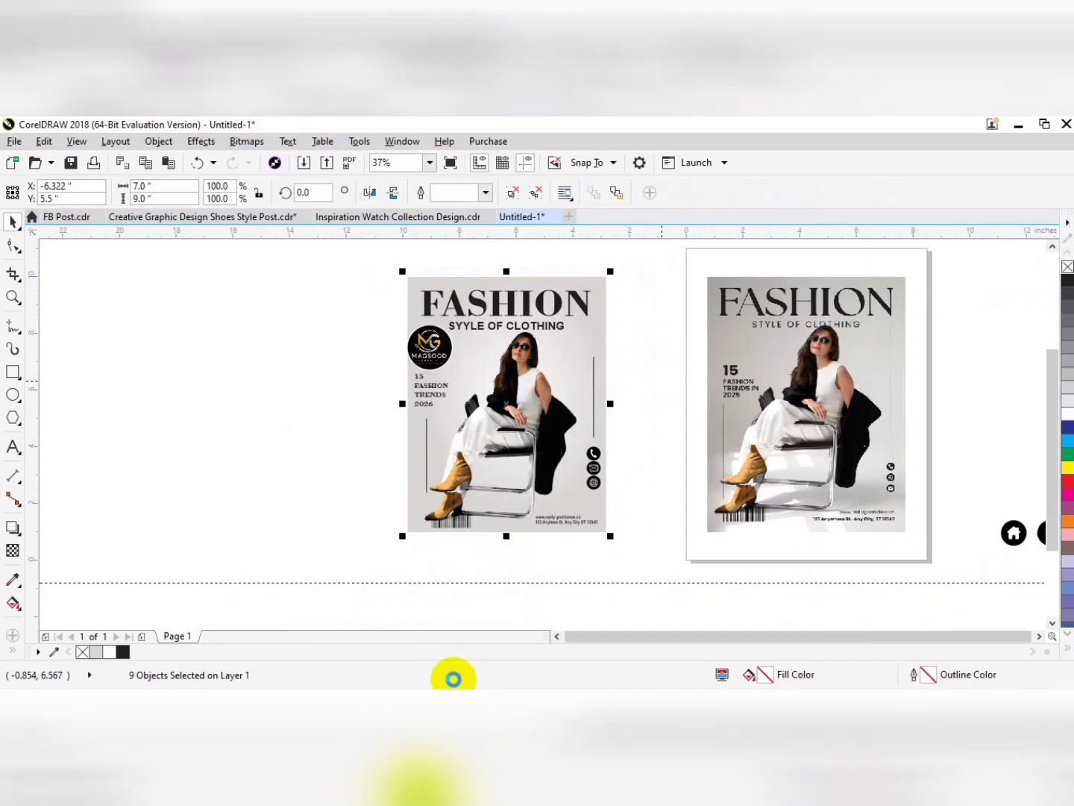
key(ctrl+s)
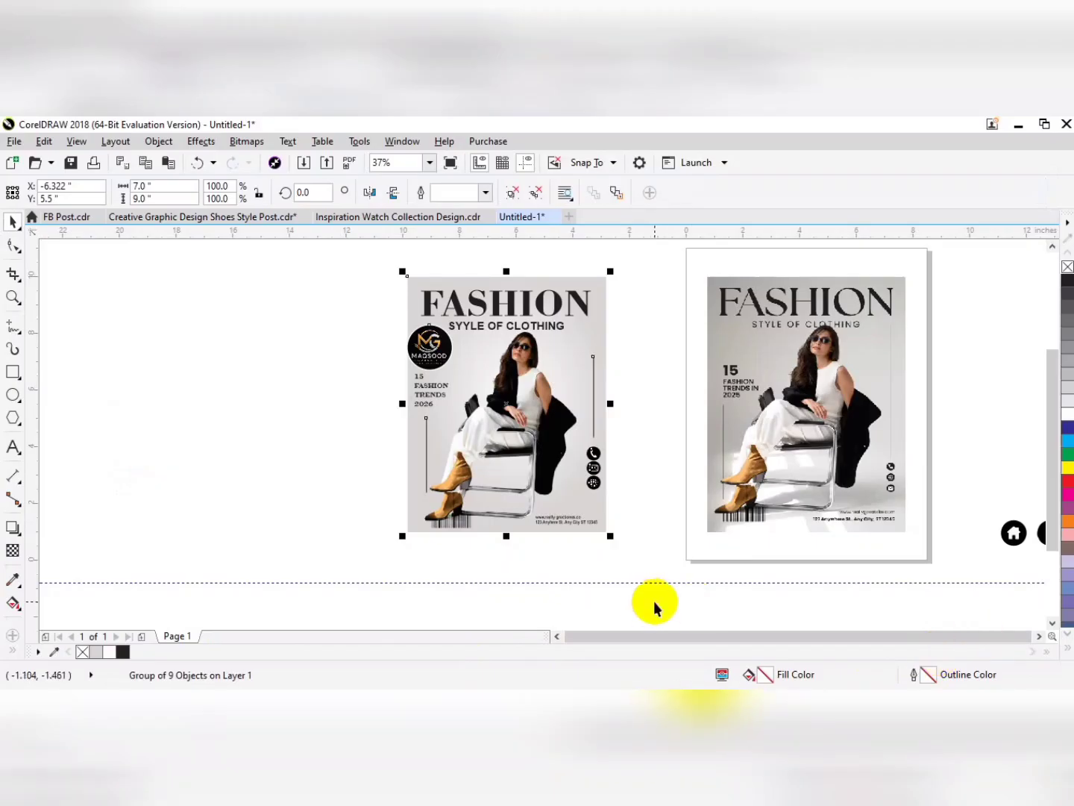
key(shift+F2)
key(F9)
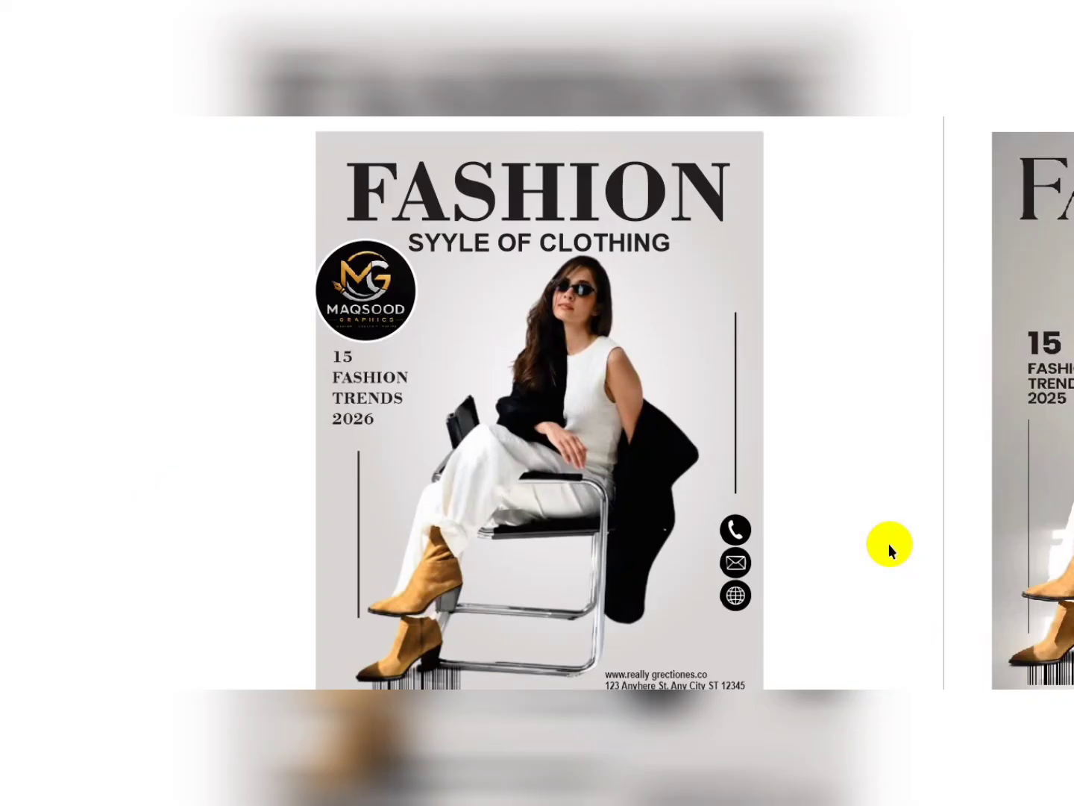
key(Escape)
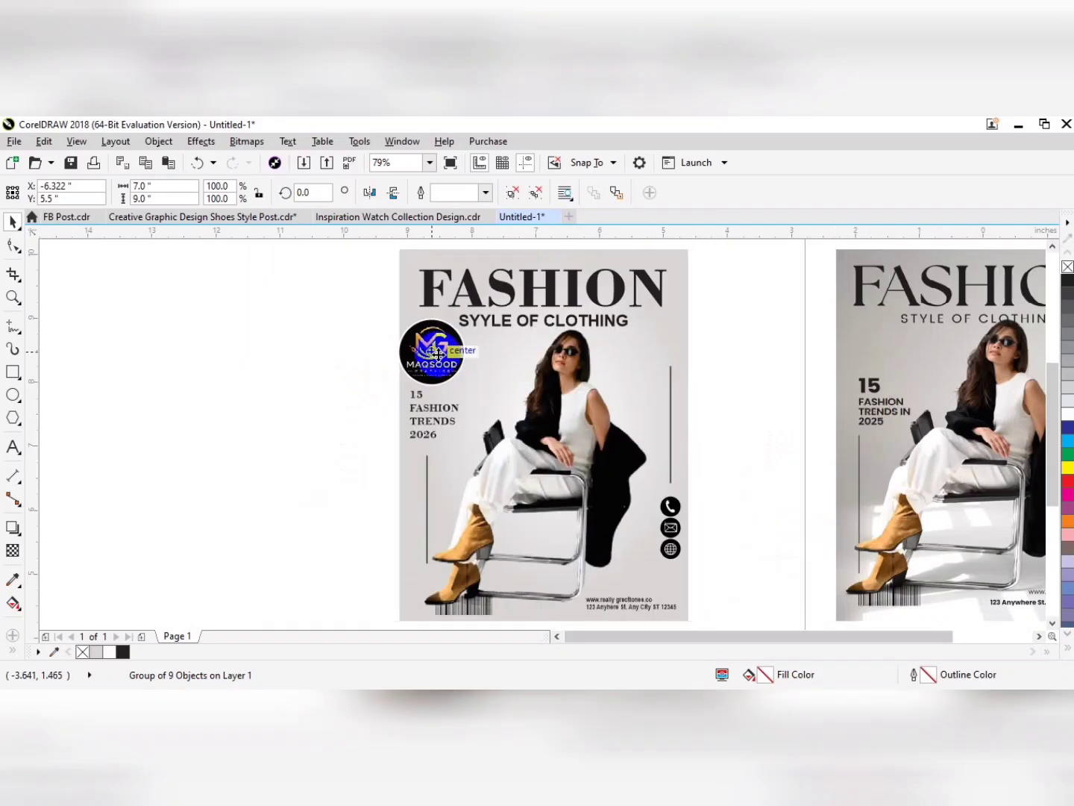
Reduce the round MAQSOOD logo to about 1.39 in across and nudge it right, away from the poster's edge
drag(473, 311, 509, 354)
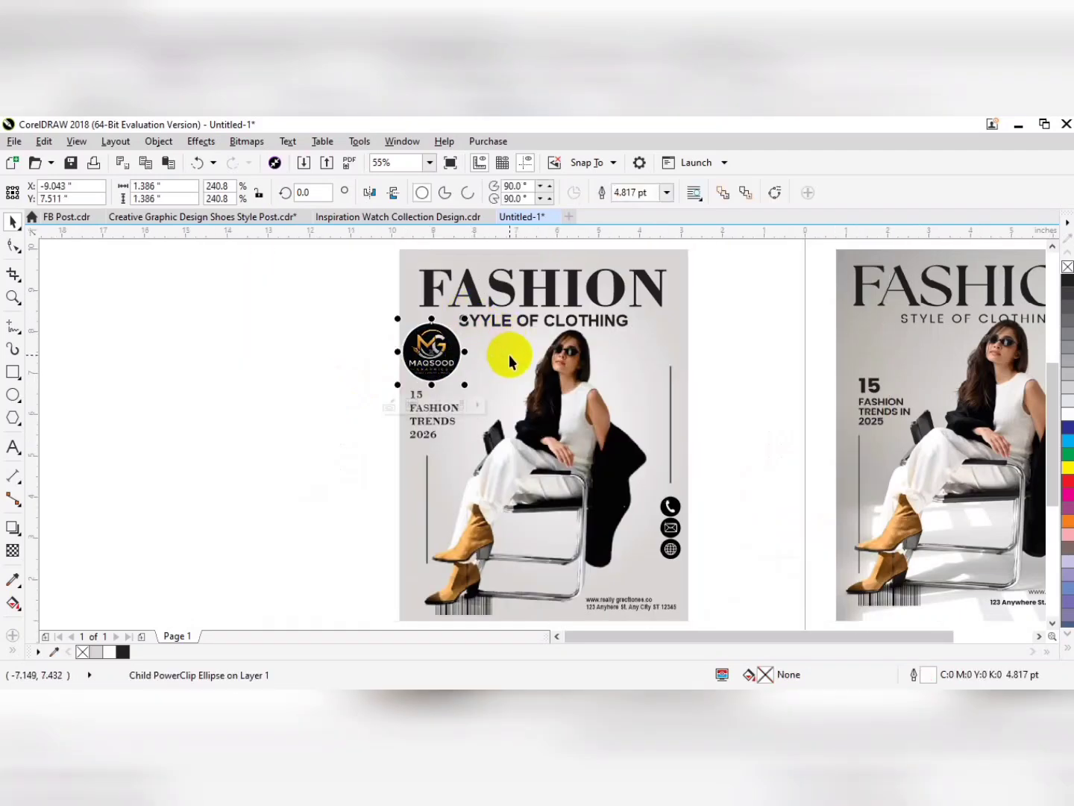
key(Right)
key(Right)
Move the left vertical line slightly right and lengthen it to about 2.91 in
drag(312, 540, 497, 377)
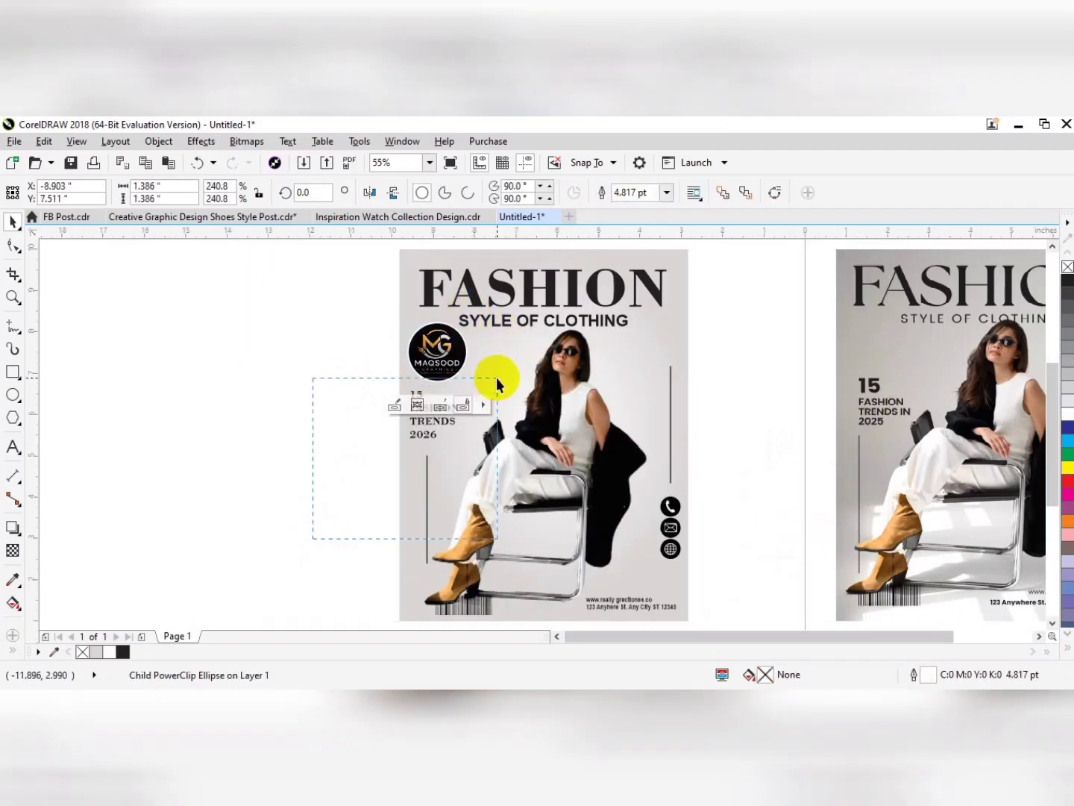
click(430, 481)
ctrl+click(434, 435)
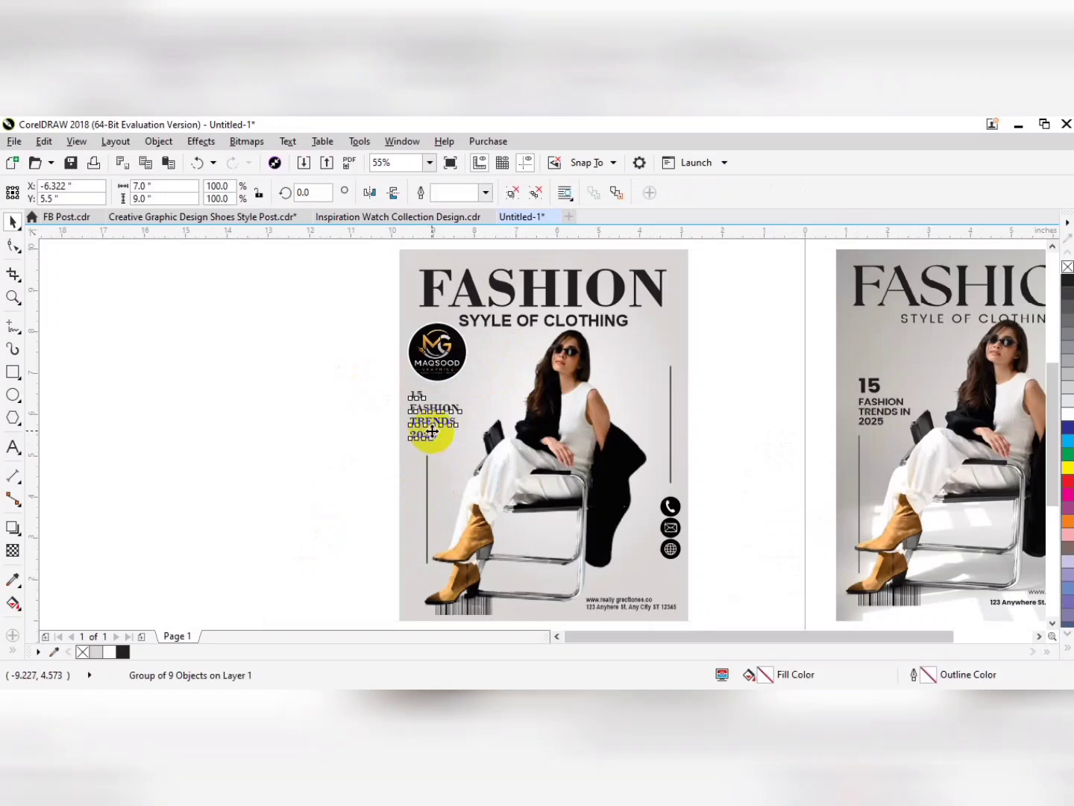
ctrl+click(428, 513)
drag(420, 510, 445, 509)
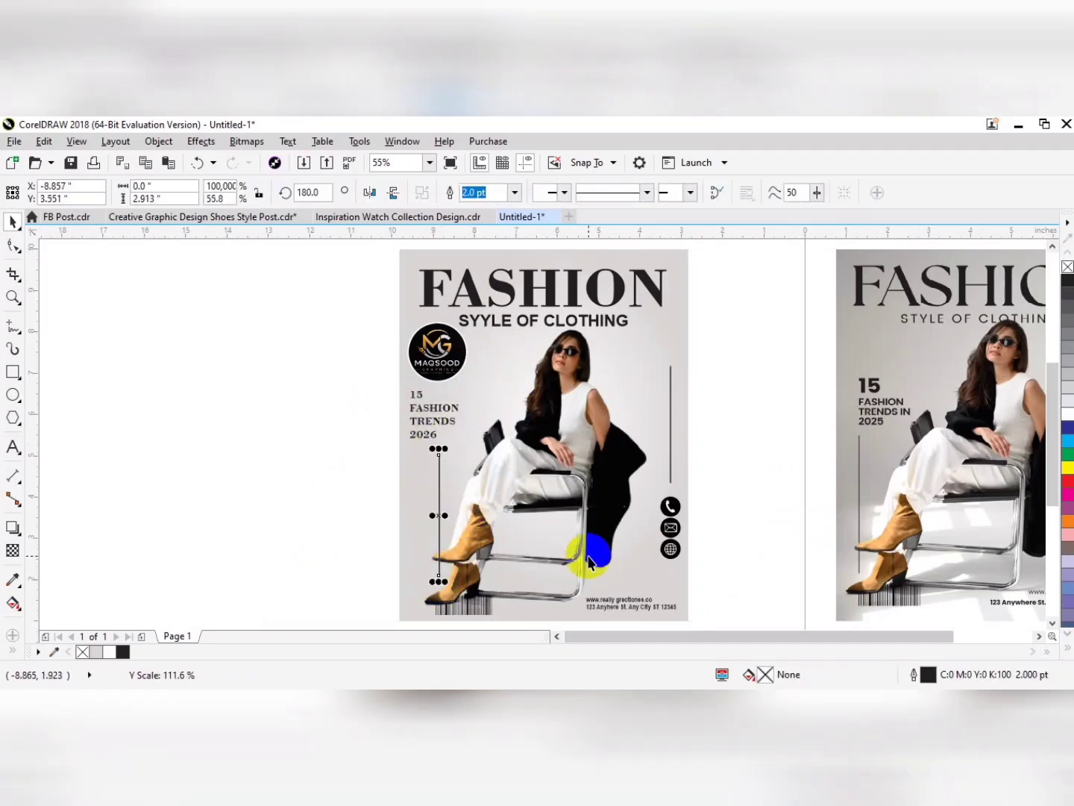
Ungroup the poster and centre the logo and the four-line text on each other vertically
click(335, 551)
click(514, 193)
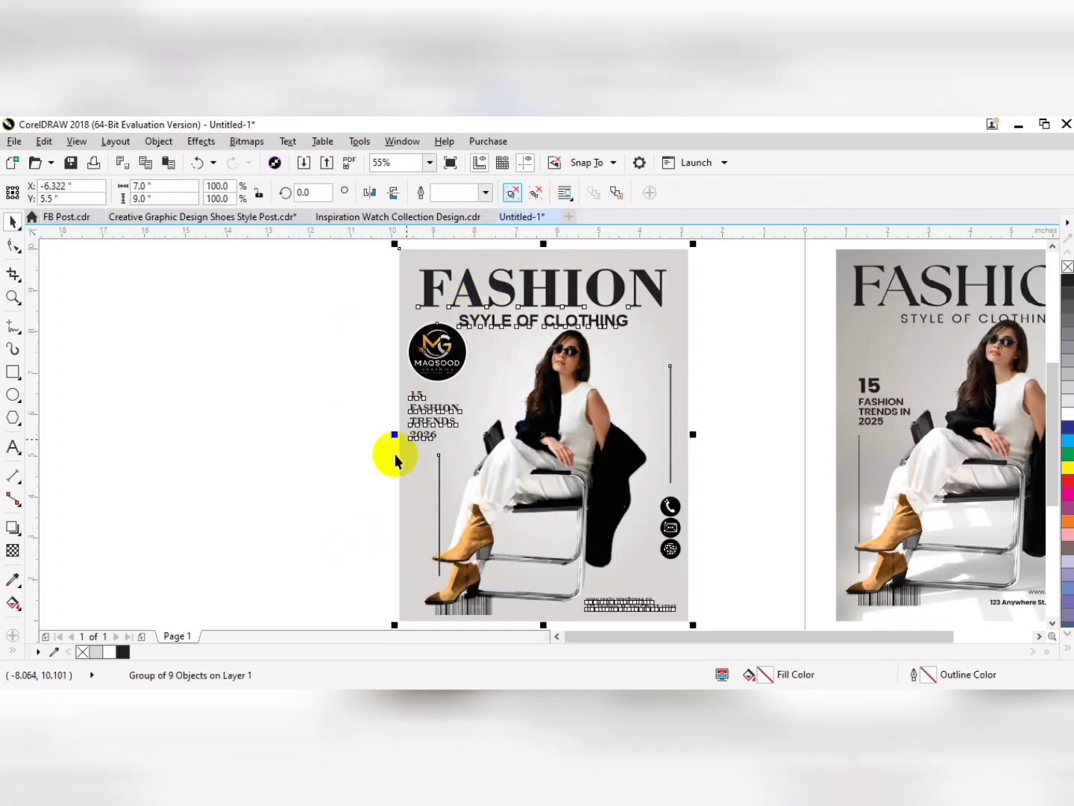
drag(366, 503, 535, 310)
key(c)
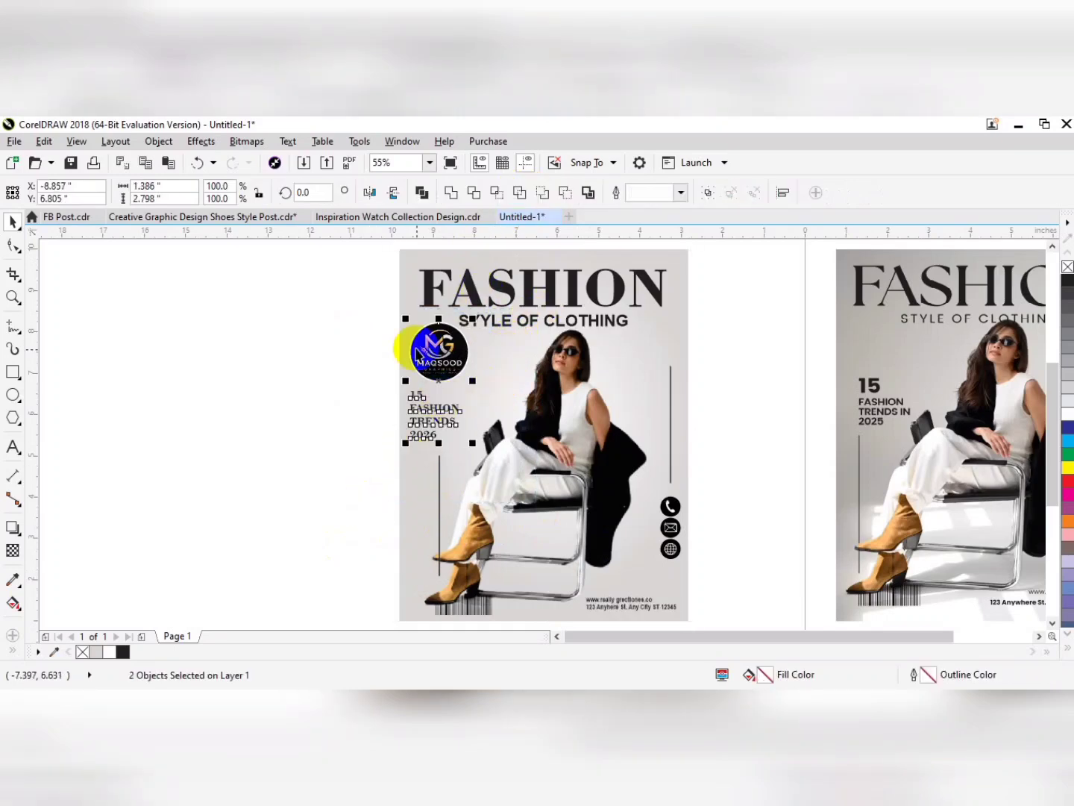
Shrink the logo and four-line text slightly and position them above the left vertical line with a clear gap
mouse_move(405, 319)
mouse_down()
mouse_move(413, 348)
mouse_move(413, 334)
mouse_up()
click(320, 462)
key(F2)
drag(332, 510, 534, 426)
drag(542, 313, 591, 480)
Select the whole poster and check the revised layout in full-screen preview
scroll(538, 484, down, 3)
scroll(577, 488, down, 2)
drag(480, 595, 710, 383)
key(shift+F2)
key(F9)
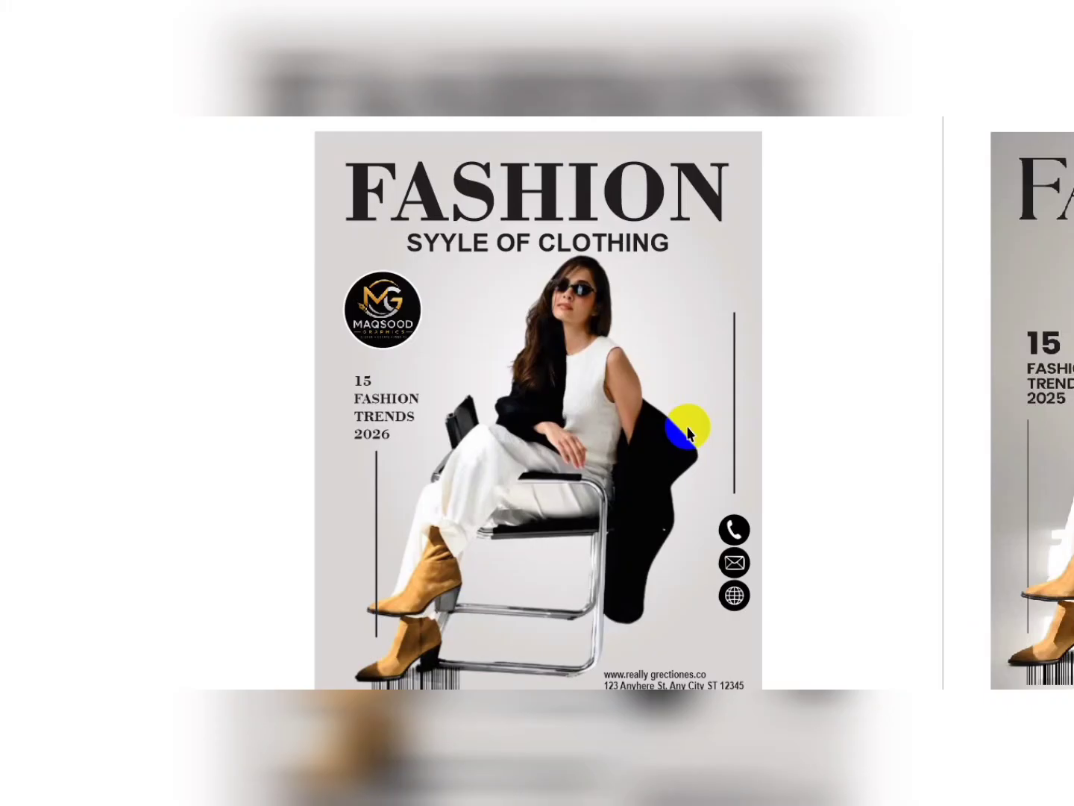